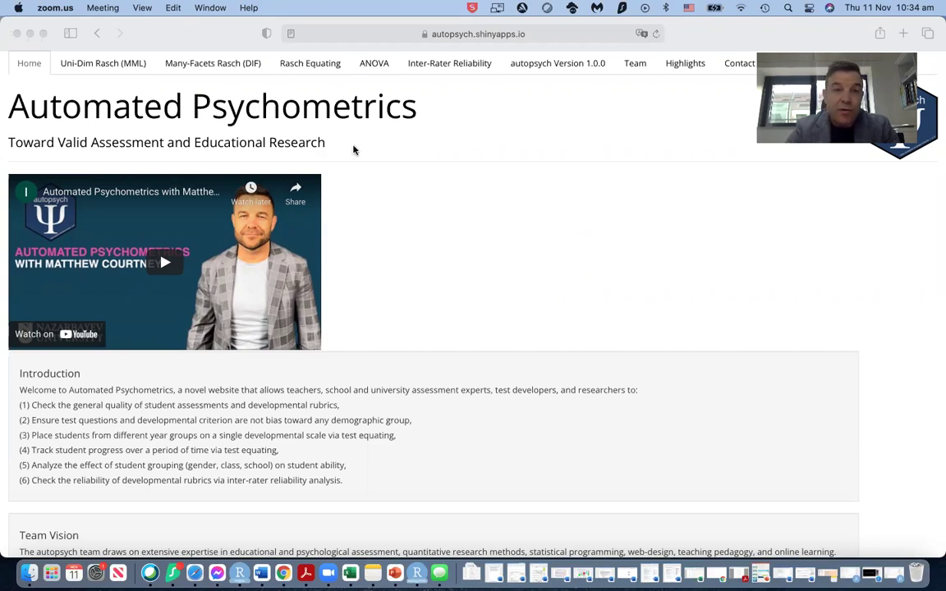
- Open the Rasch Equating page of the autopsych site and switch to the Test_Form_A workbook in Excel
{"action": "left_click", "coordinate": [308, 66]}
{"action": "left_click", "coordinate": [308, 66]}
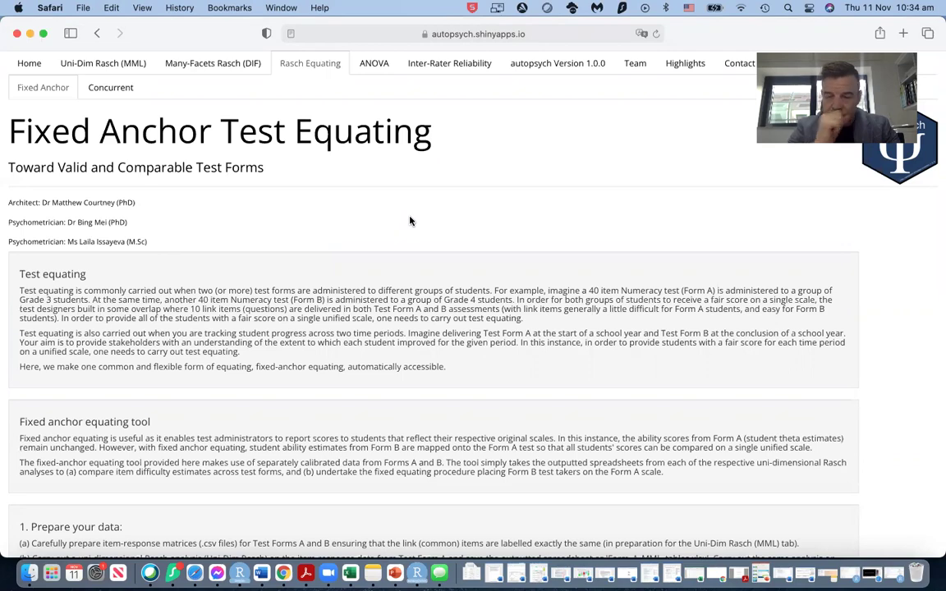
{"action": "key", "text": "ctrl+Up"}
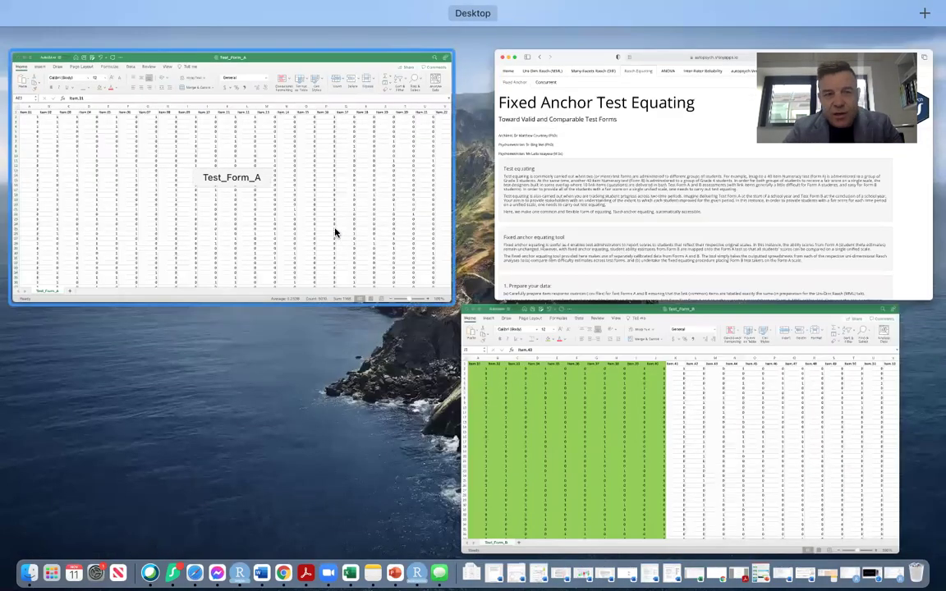
{"action": "left_click", "coordinate": [335, 231]}
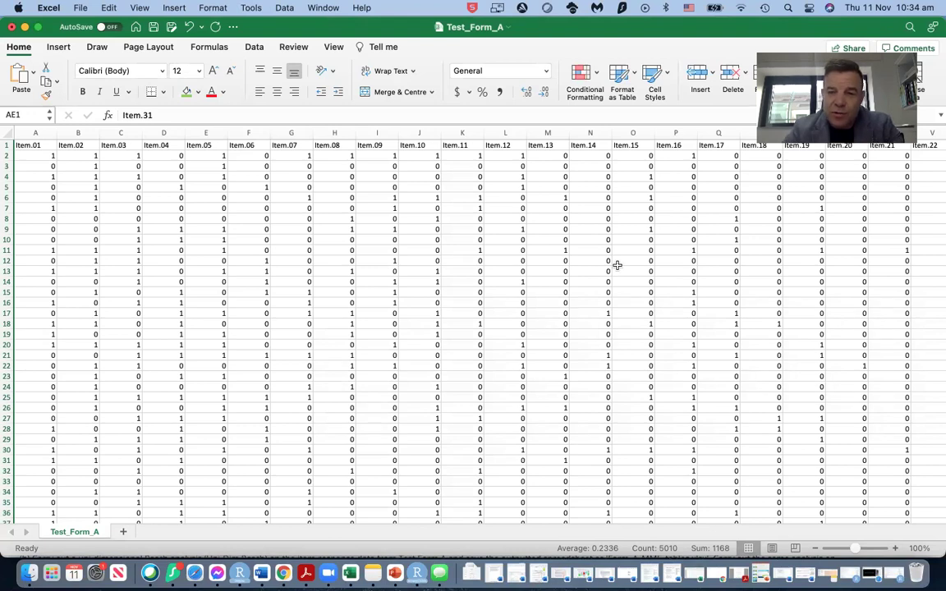
- Examine the Test_Form_A response matrix across its items and student rows, including the green link columns Item.31 to Item.40
{"action": "scroll", "coordinate": [617, 265], "scroll_direction": "right", "scroll_amount": 10}
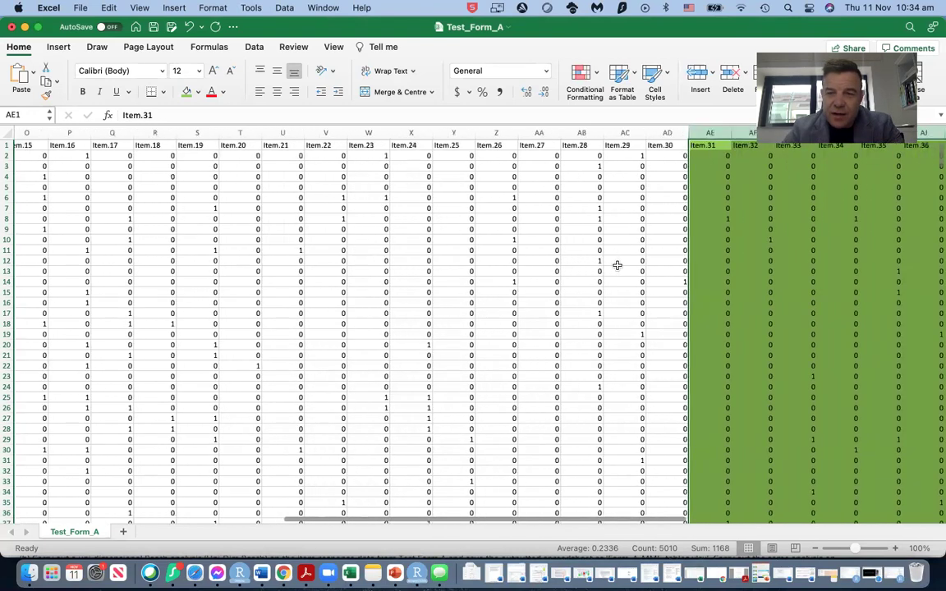
{"action": "scroll", "coordinate": [617, 265], "scroll_direction": "right", "scroll_amount": 6}
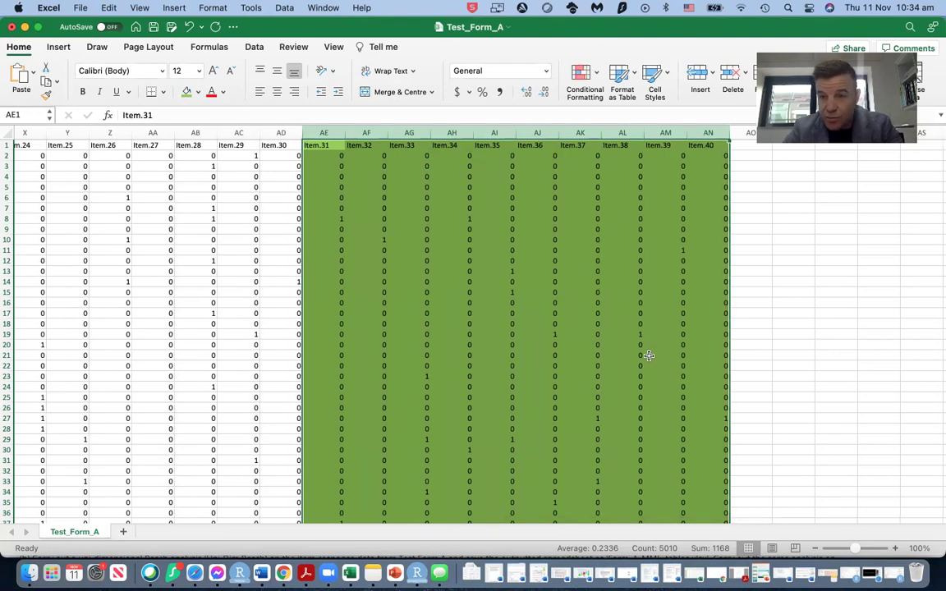
{"action": "scroll", "coordinate": [649, 356], "scroll_direction": "left", "scroll_amount": 10}
{"action": "scroll", "coordinate": [649, 356], "scroll_direction": "down", "scroll_amount": 10}
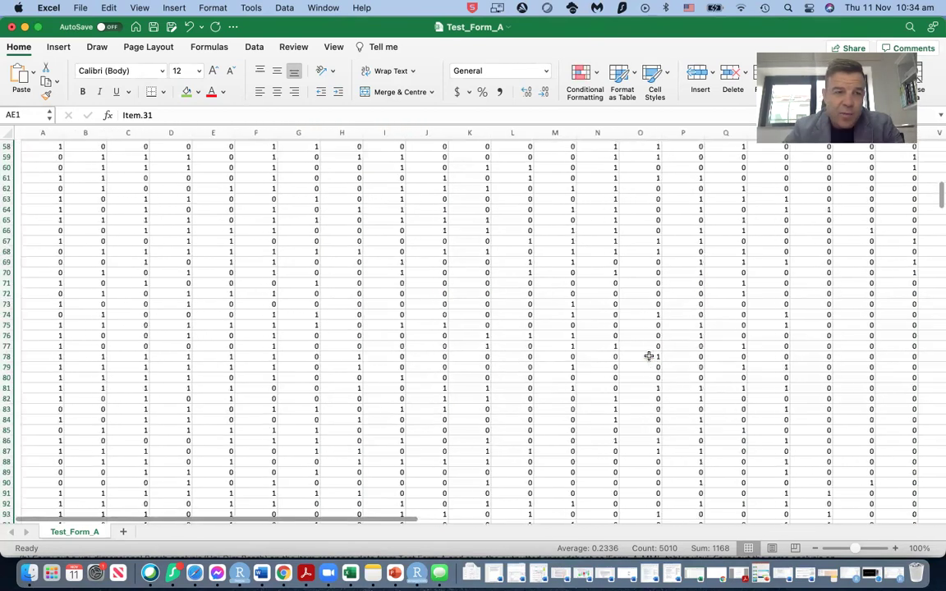
{"action": "scroll", "coordinate": [649, 355], "scroll_direction": "down", "scroll_amount": 20}
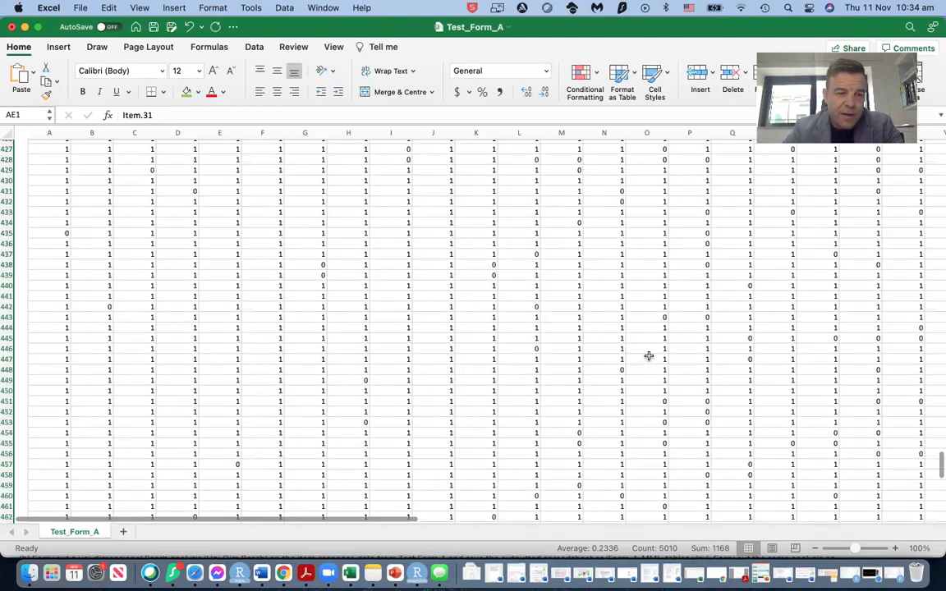
{"action": "scroll", "coordinate": [649, 355], "scroll_direction": "down", "scroll_amount": 10}
{"action": "scroll", "coordinate": [649, 356], "scroll_direction": "up", "scroll_amount": 10}
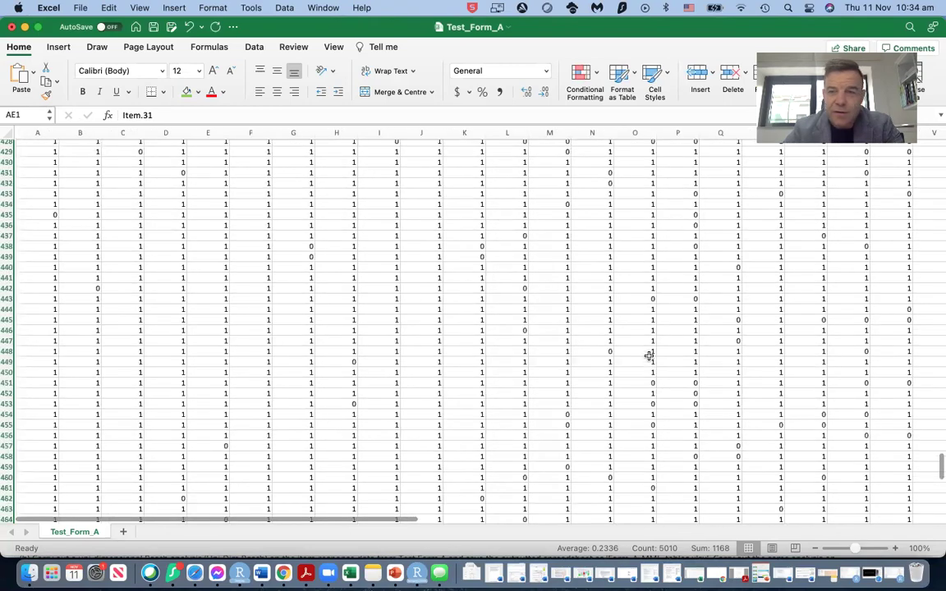
{"action": "scroll", "coordinate": [649, 356], "scroll_direction": "up", "scroll_amount": 20}
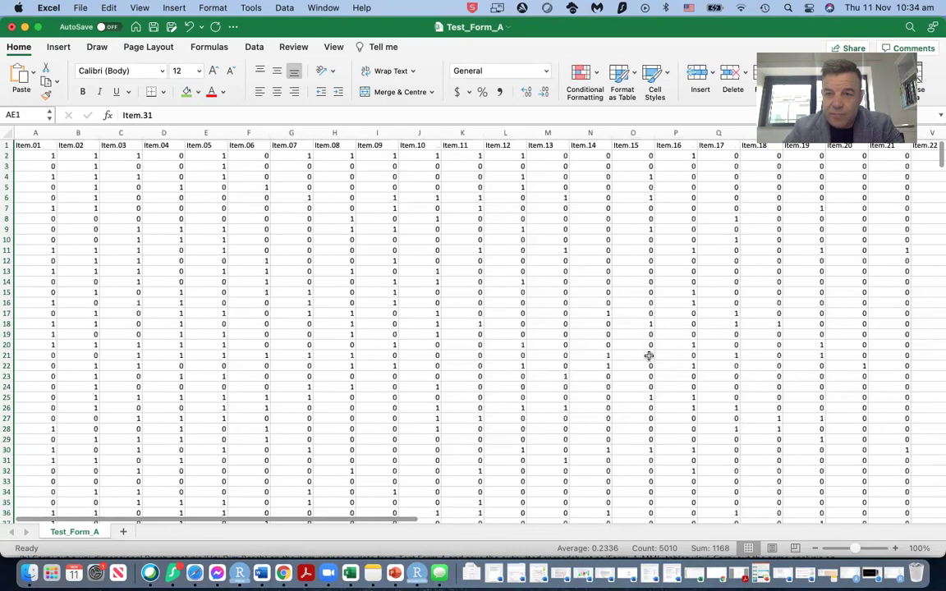
{"action": "scroll", "coordinate": [649, 355], "scroll_direction": "right", "scroll_amount": 15}
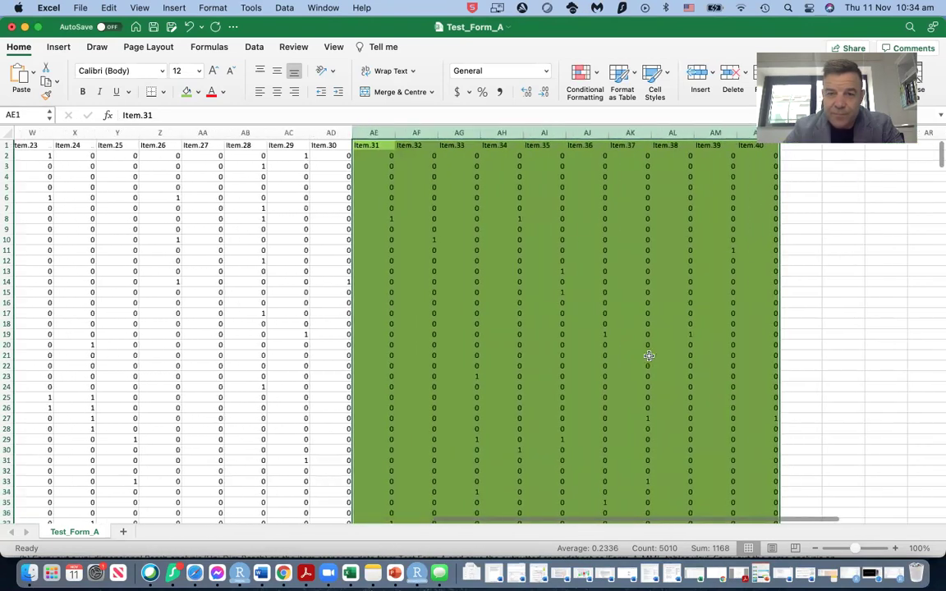
{"action": "scroll", "coordinate": [649, 355], "scroll_direction": "left", "scroll_amount": 2}
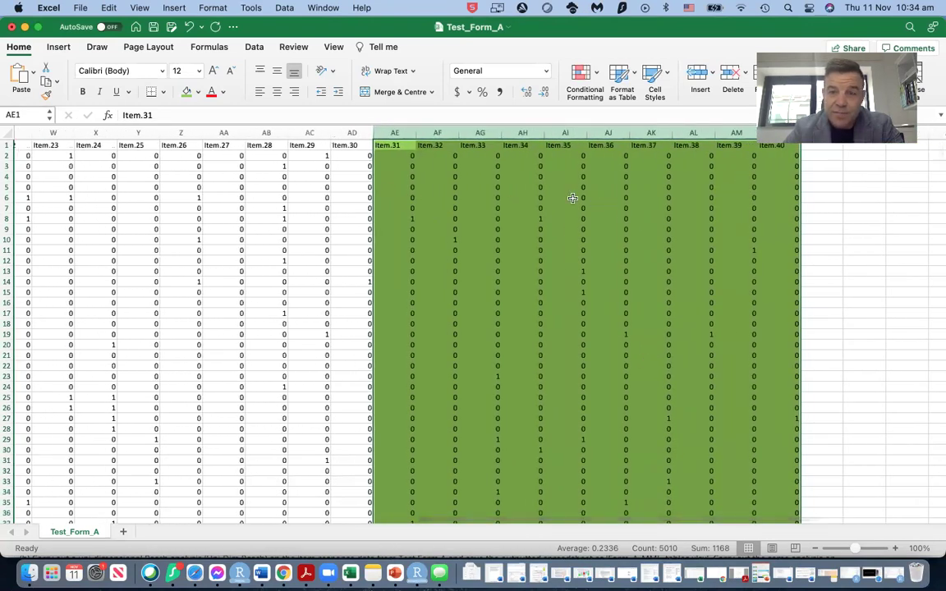
- Switch to the Test_Form_B workbook and inspect its link item columns, selecting Item.31, Item.32 and Item.40 in turn
{"action": "key", "text": "ctrl+Up"}
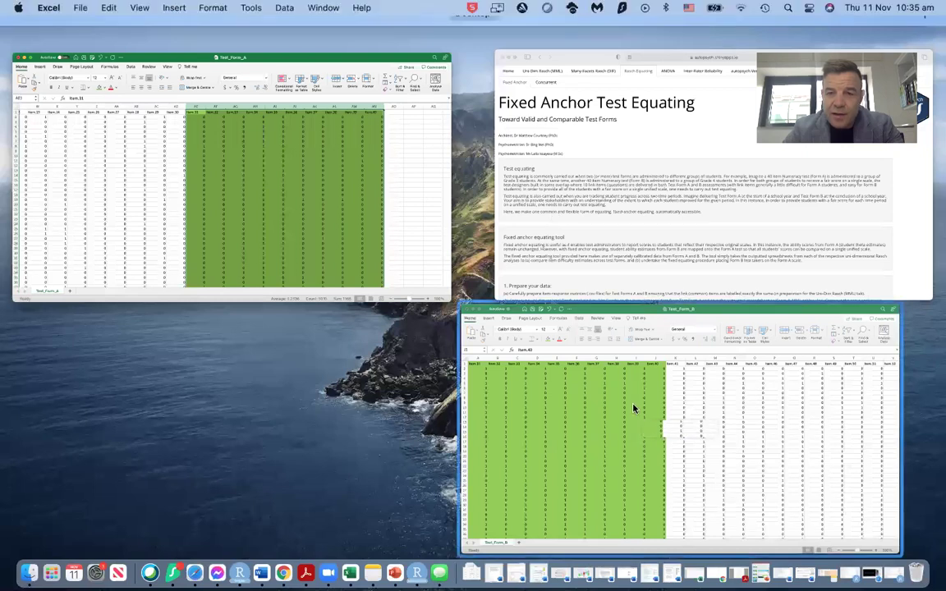
{"action": "left_click", "coordinate": [634, 409]}
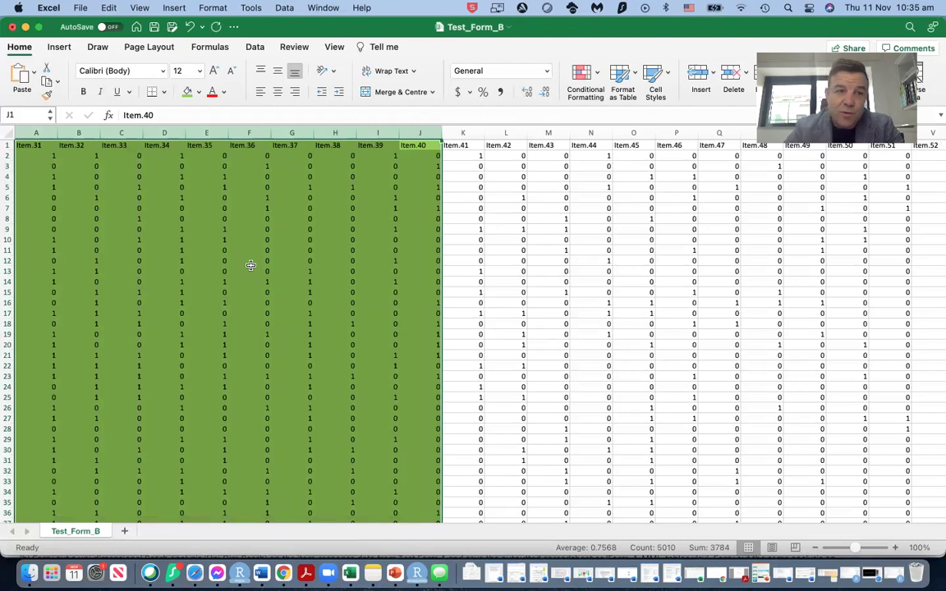
{"action": "left_click", "coordinate": [32, 133]}
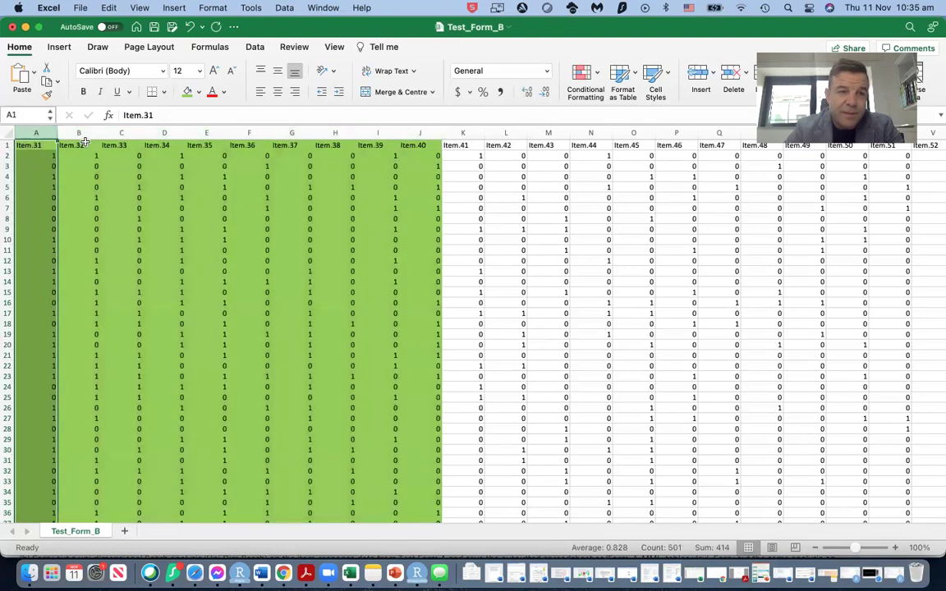
{"action": "left_click", "coordinate": [81, 132]}
{"action": "left_click", "coordinate": [424, 132]}
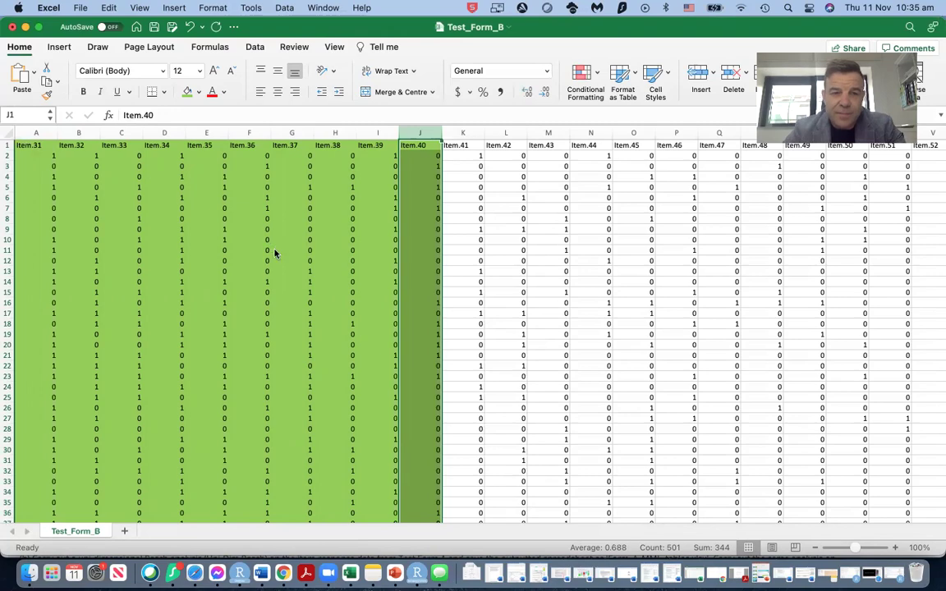
- Return to Test_Form_A and review its columns from Item.01, Item.02 and Item.03 through to the green link items
{"action": "key", "text": "ctrl+Up"}
{"action": "left_click", "coordinate": [295, 320]}
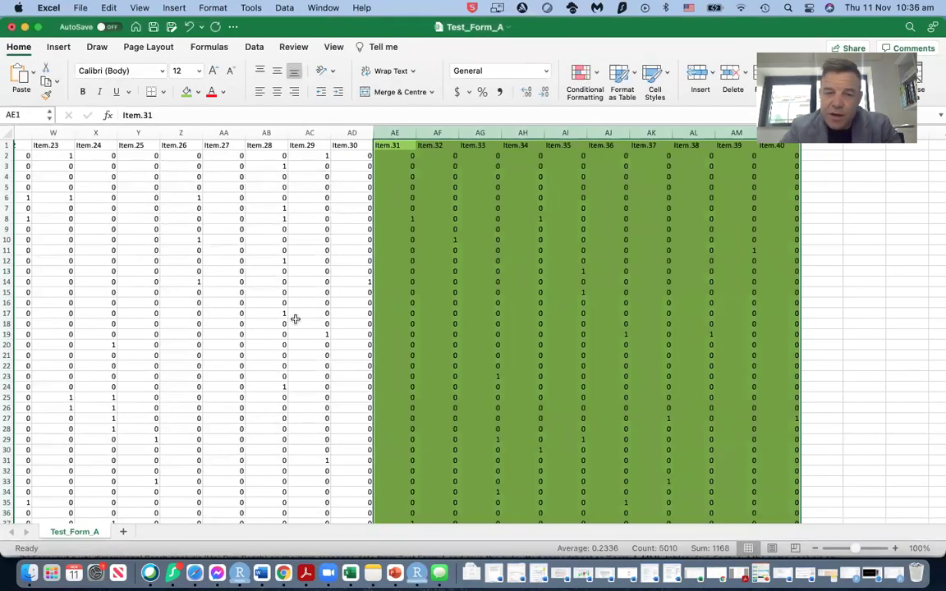
{"action": "scroll", "coordinate": [173, 245], "scroll_direction": "left", "scroll_amount": 10}
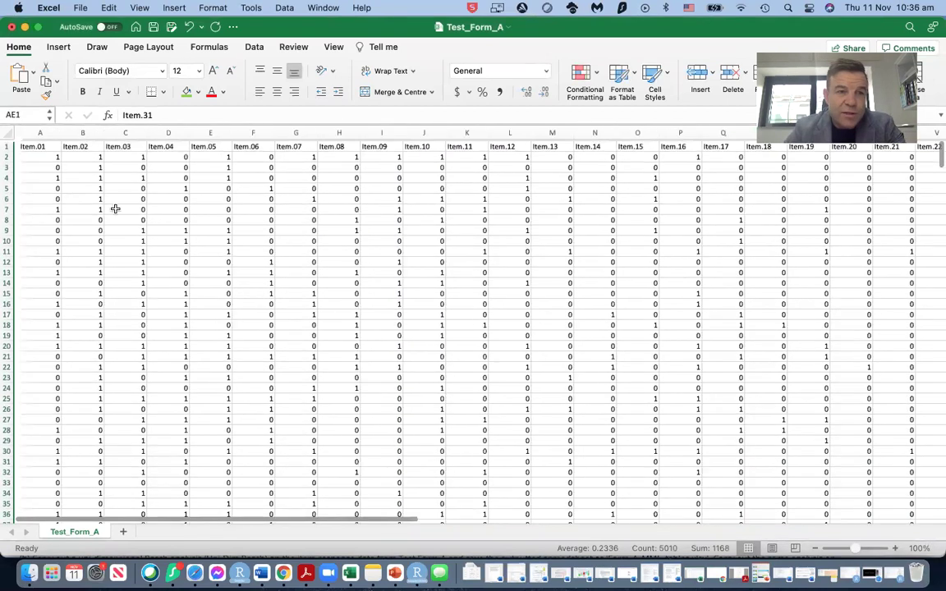
{"action": "left_click", "coordinate": [35, 132]}
{"action": "left_click", "coordinate": [78, 132]}
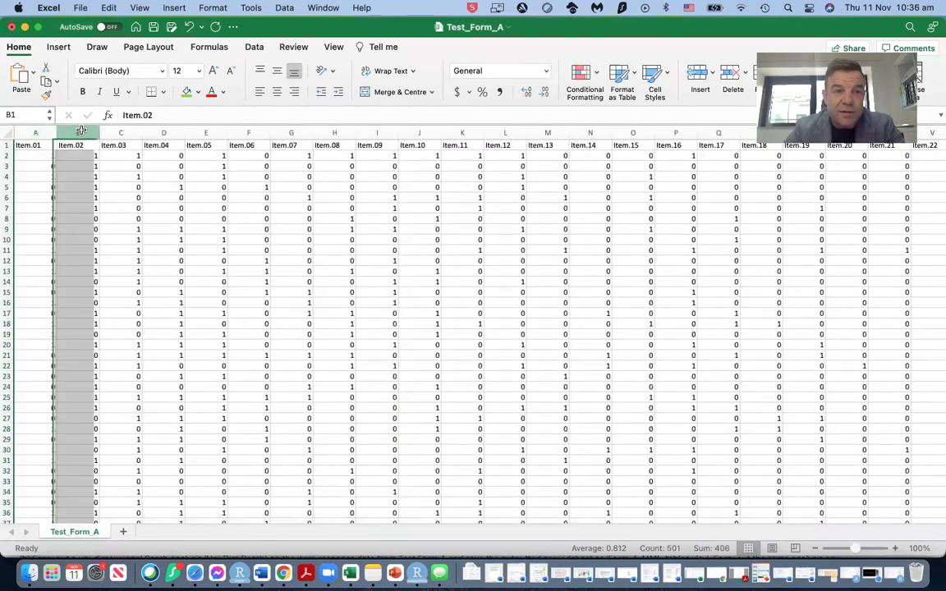
{"action": "left_click", "coordinate": [121, 132]}
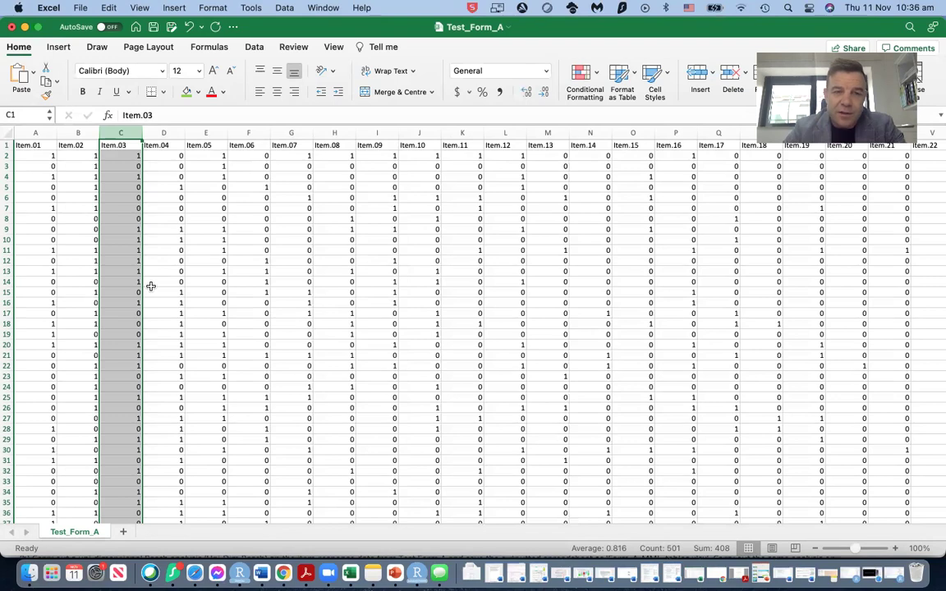
{"action": "scroll", "coordinate": [151, 285], "scroll_direction": "right", "scroll_amount": 15}
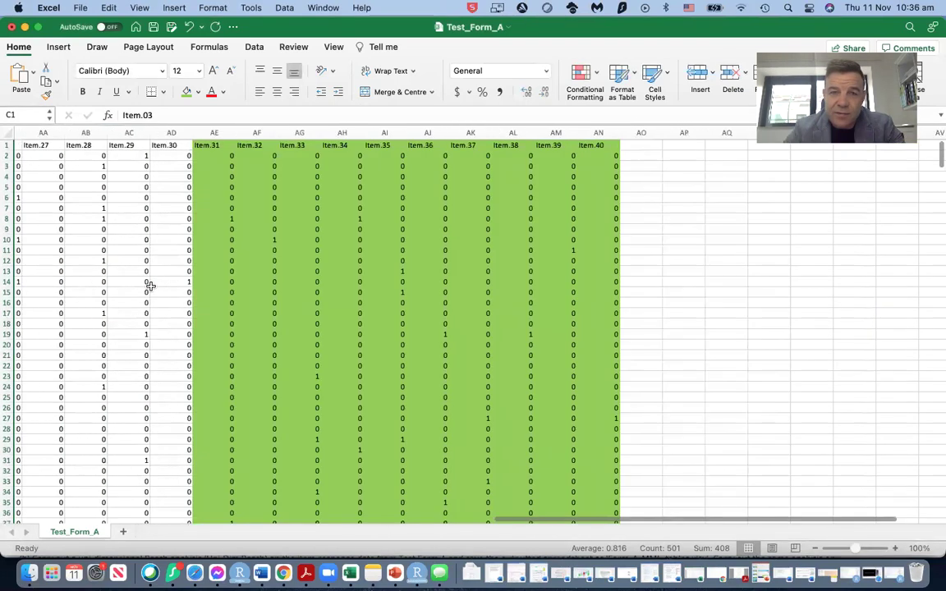
{"action": "scroll", "coordinate": [151, 286], "scroll_direction": "right", "scroll_amount": 3}
{"action": "scroll", "coordinate": [151, 286], "scroll_direction": "left", "scroll_amount": 2}
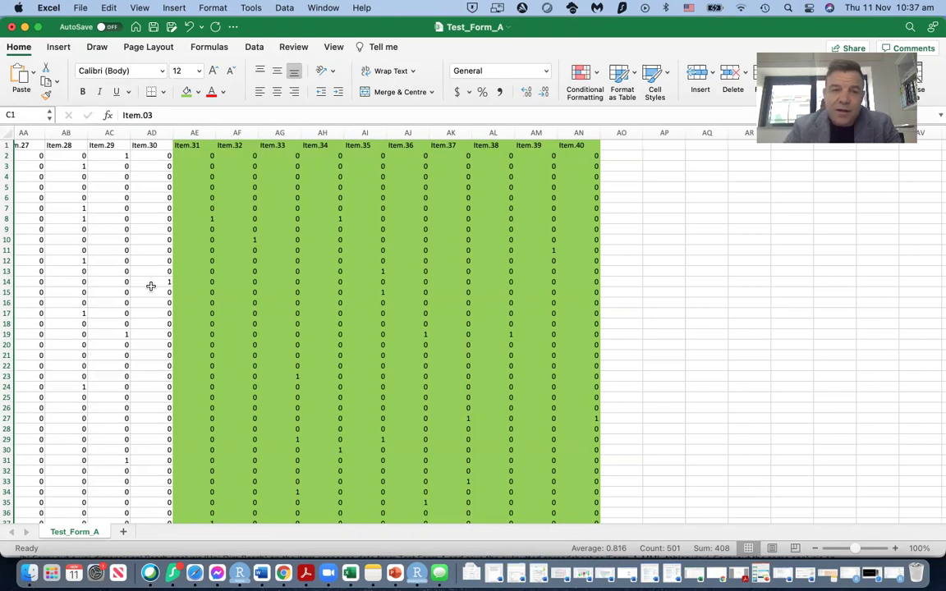
{"action": "scroll", "coordinate": [151, 286], "scroll_direction": "left", "scroll_amount": 15}
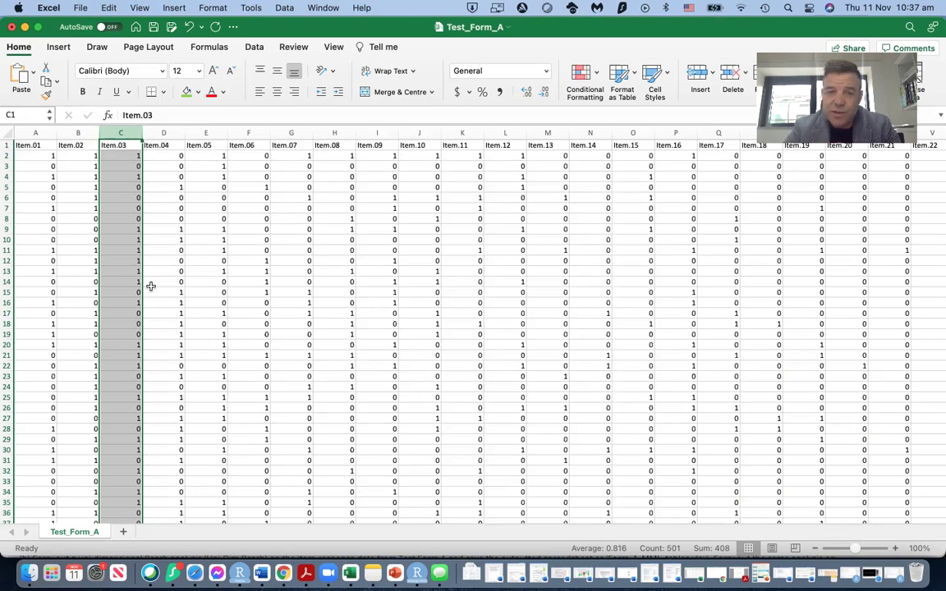
- Switch back to the autopsych site in Safari and open the Uni-Dim Rasch (MML) page
{"action": "key", "text": "ctrl+Up"}
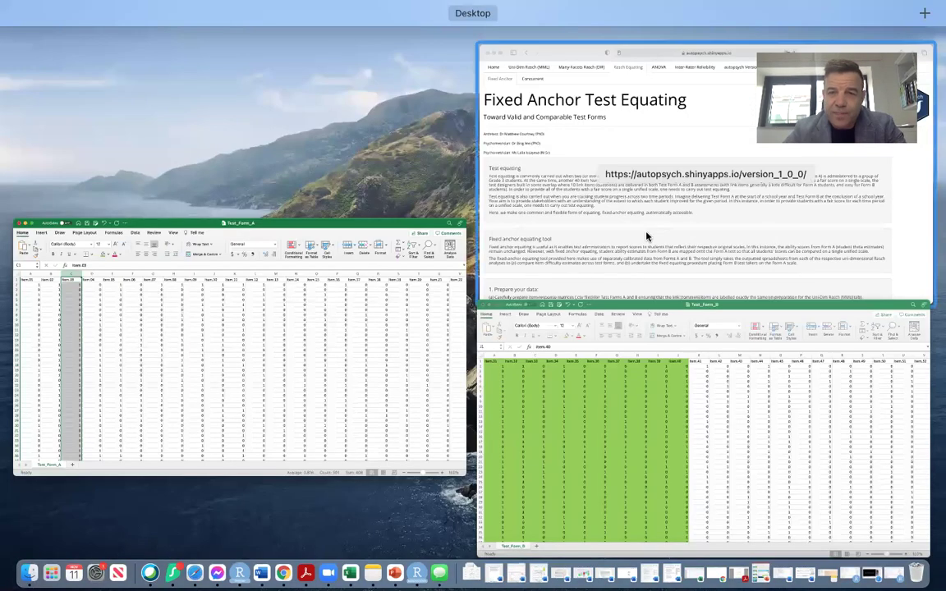
{"action": "left_click", "coordinate": [646, 236]}
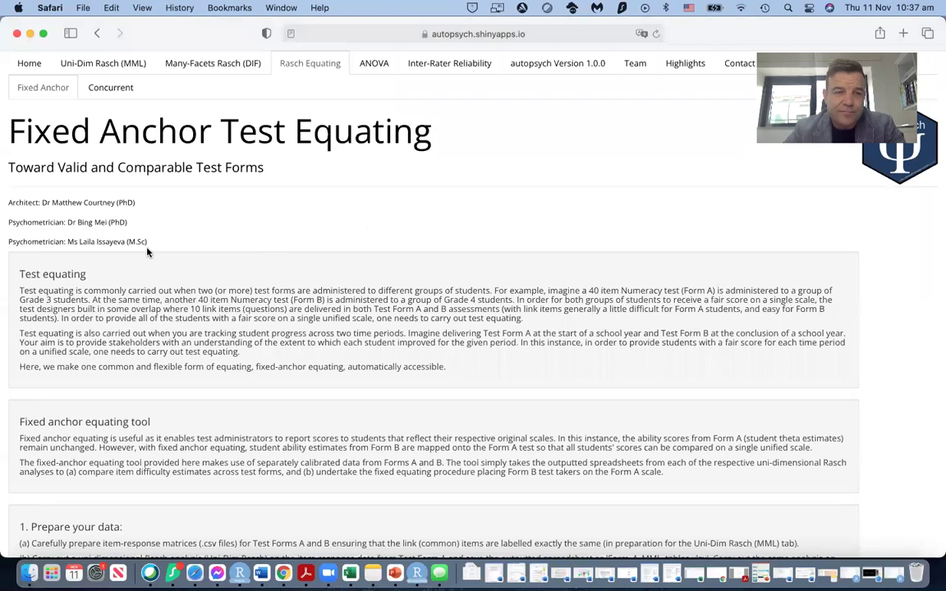
{"action": "left_click", "coordinate": [100, 64]}
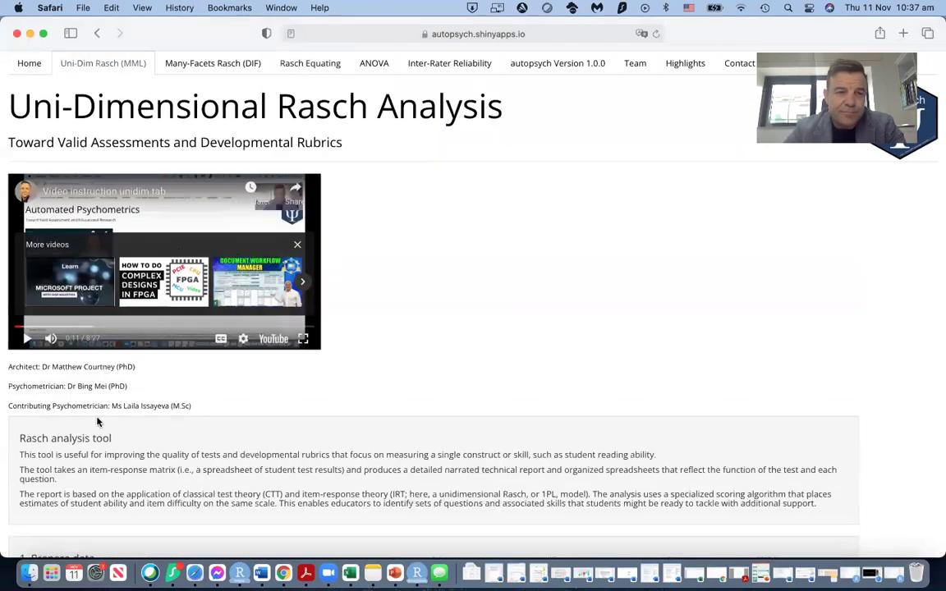
{"action": "left_click", "coordinate": [204, 66]}
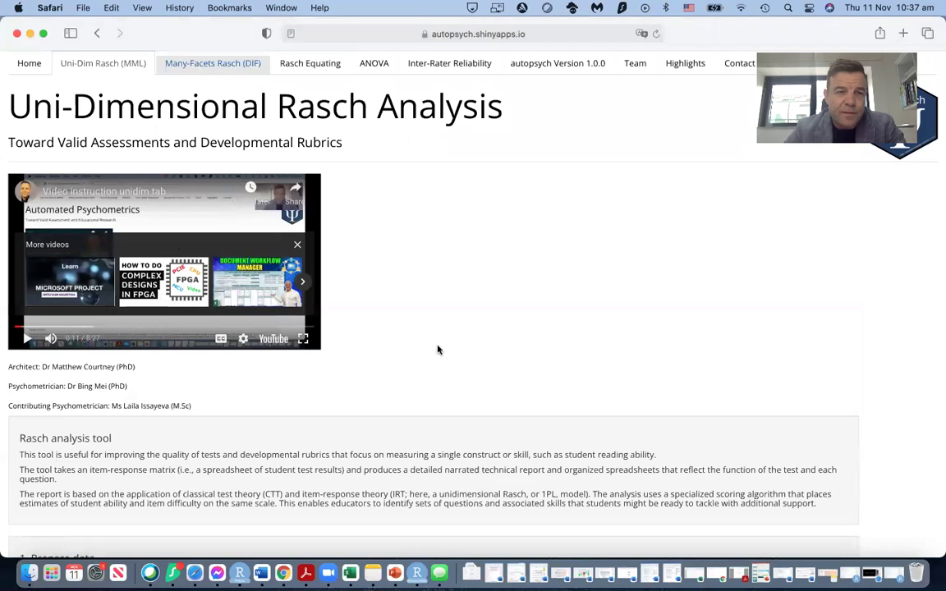
- Upload Test_Form_A.csv from the data folder inside autopsychshiny as the item-response file
{"action": "scroll", "coordinate": [439, 348], "scroll_direction": "down", "scroll_amount": 5}
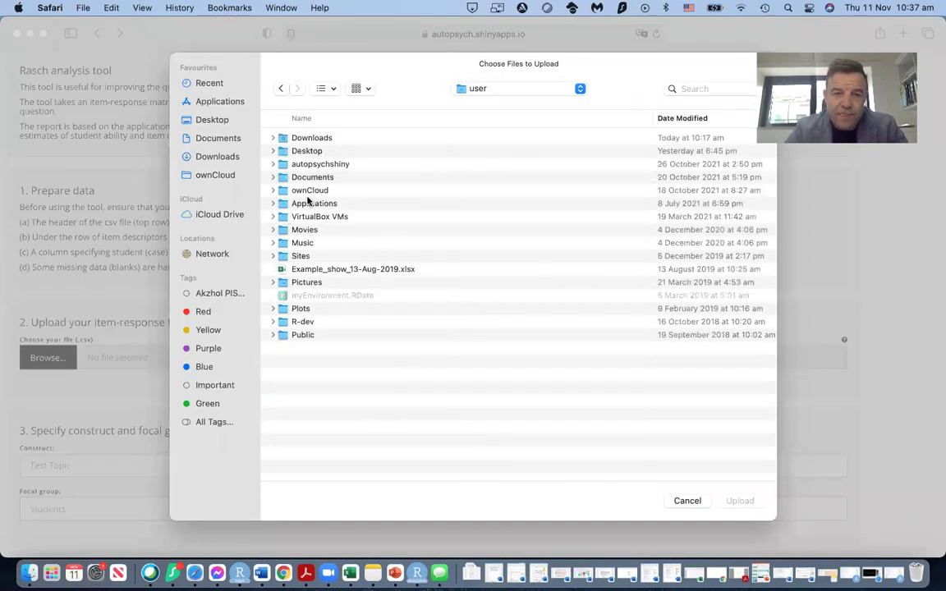
{"action": "double_click", "coordinate": [325, 164]}
{"action": "left_click", "coordinate": [323, 165]}
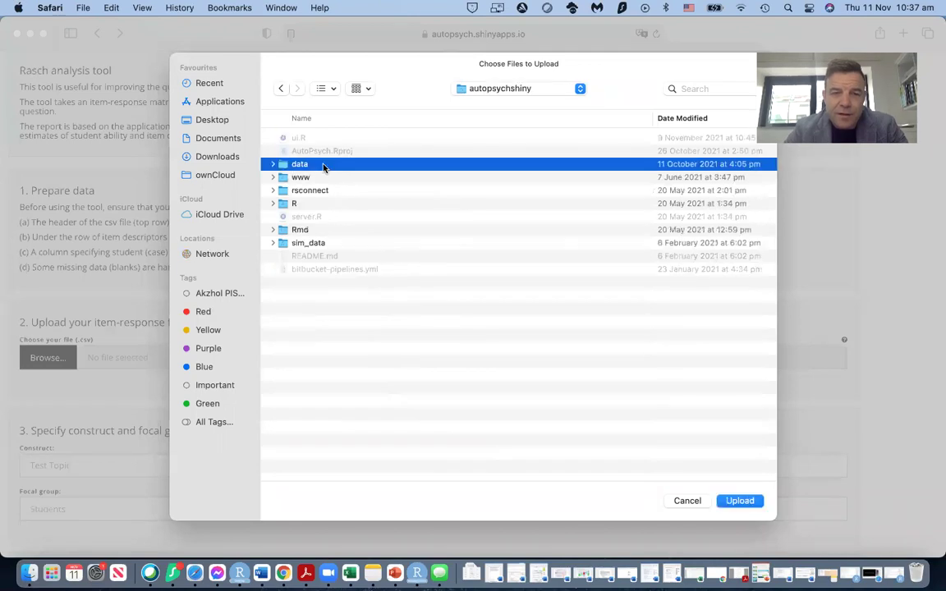
{"action": "double_click", "coordinate": [323, 165]}
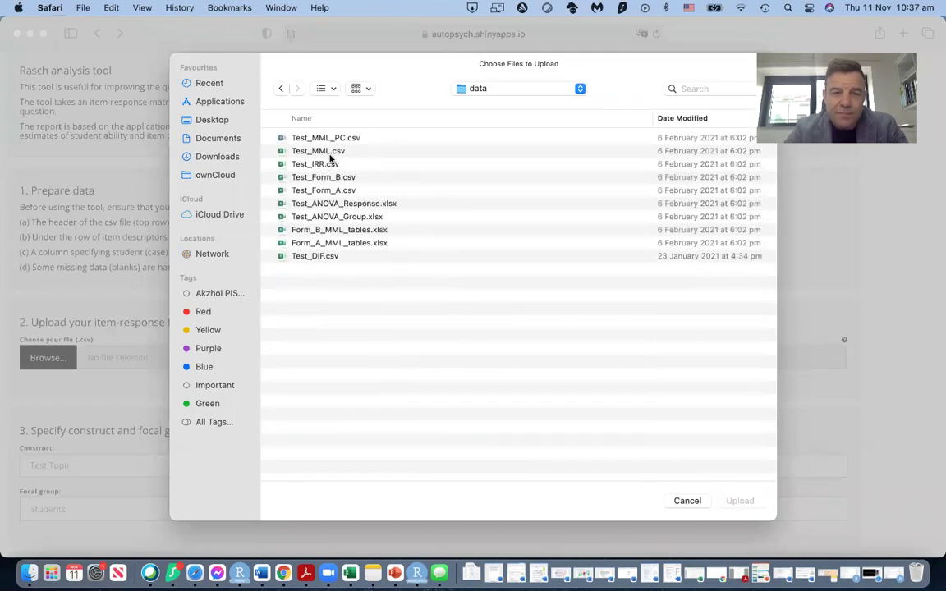
{"action": "left_click", "coordinate": [350, 231]}
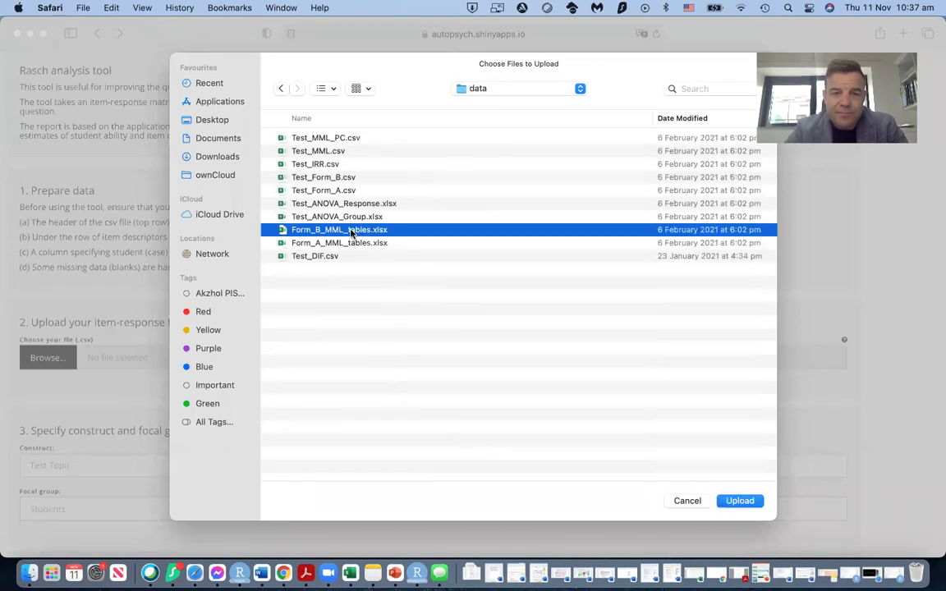
{"action": "left_click", "coordinate": [344, 191]}
{"action": "left_click", "coordinate": [739, 501]}
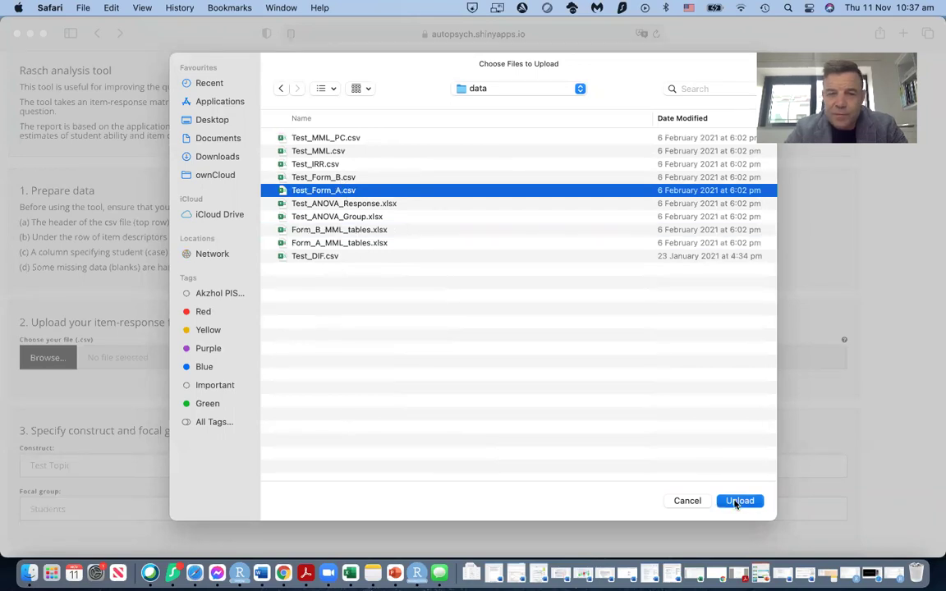
- Enter Grade 3 as the construct and Grade 3 as the focal group for the Rasch analysis
{"action": "left_click", "coordinate": [106, 464]}
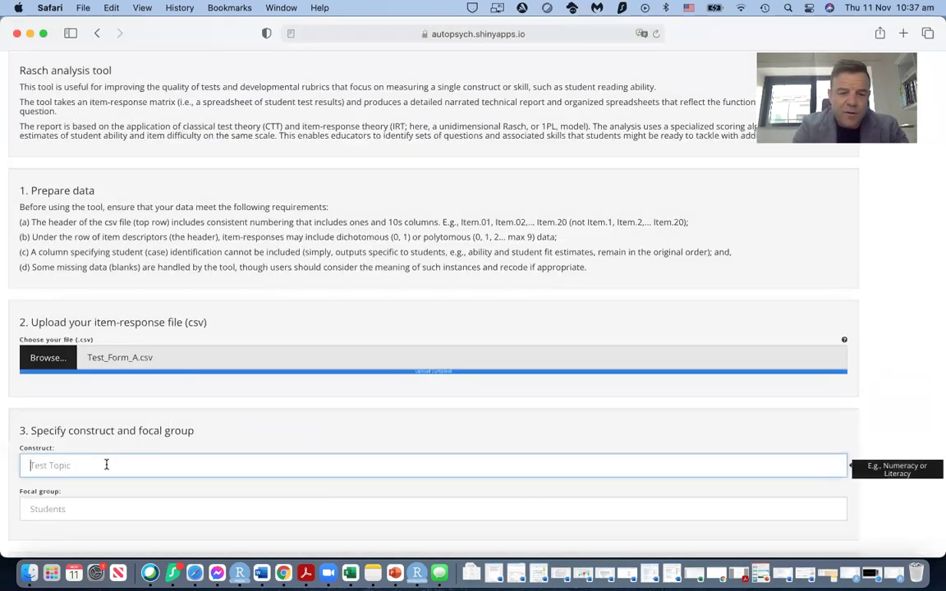
{"action": "type", "text": "Grade 3"}
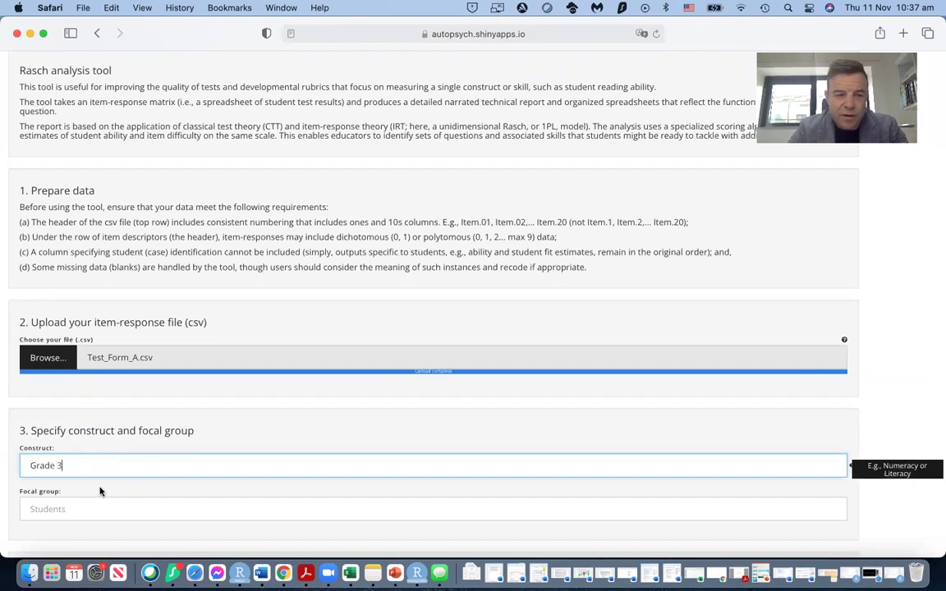
{"action": "left_click", "coordinate": [90, 510]}
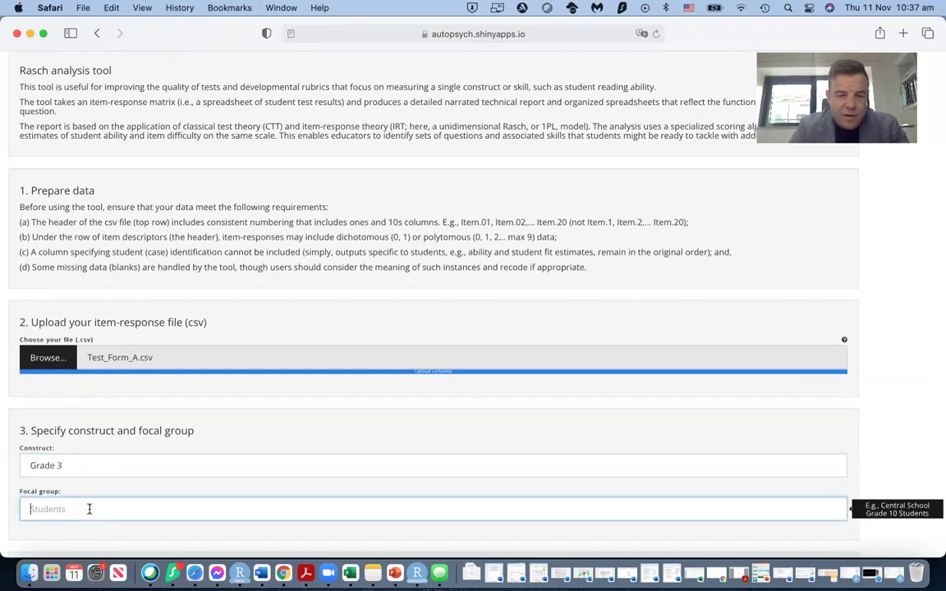
{"action": "type", "text": "Grade 3"}
- Replace the construct text with Math
{"action": "left_click", "coordinate": [72, 458]}
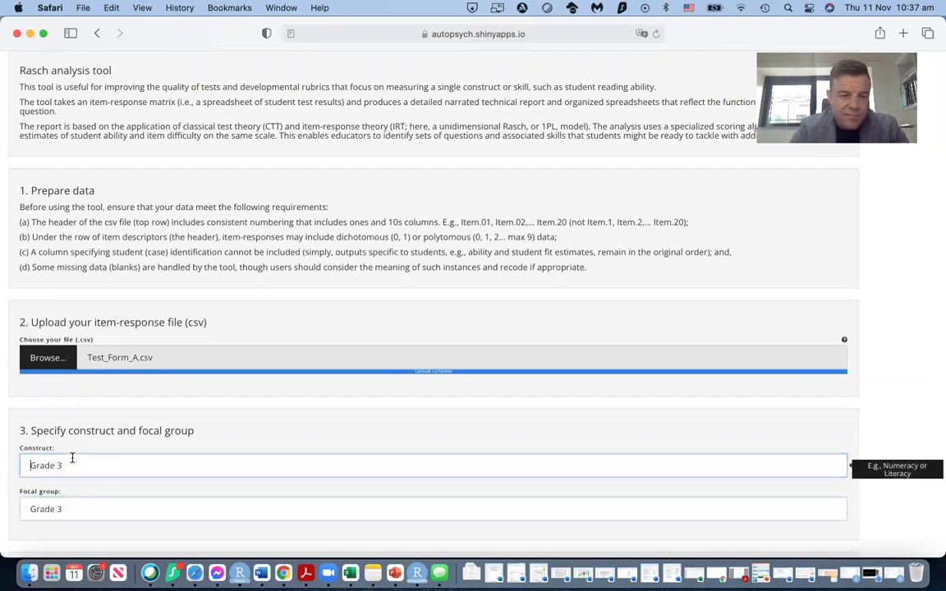
{"action": "left_click", "coordinate": [72, 460]}
{"action": "key", "text": "BackSpace"}
{"action": "key", "text": "BackSpace"}
{"action": "key", "text": "BackSpace"}
{"action": "key", "text": "BackSpace"}
{"action": "key", "text": "BackSpace"}
{"action": "key", "text": "BackSpace"}
{"action": "key", "text": "BackSpace"}
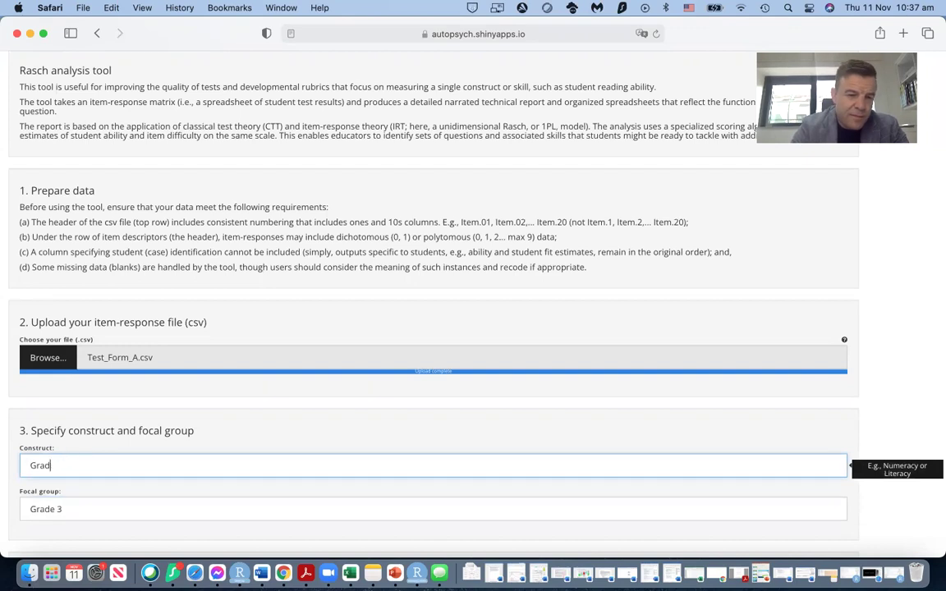
{"action": "type", "text": "Math"}
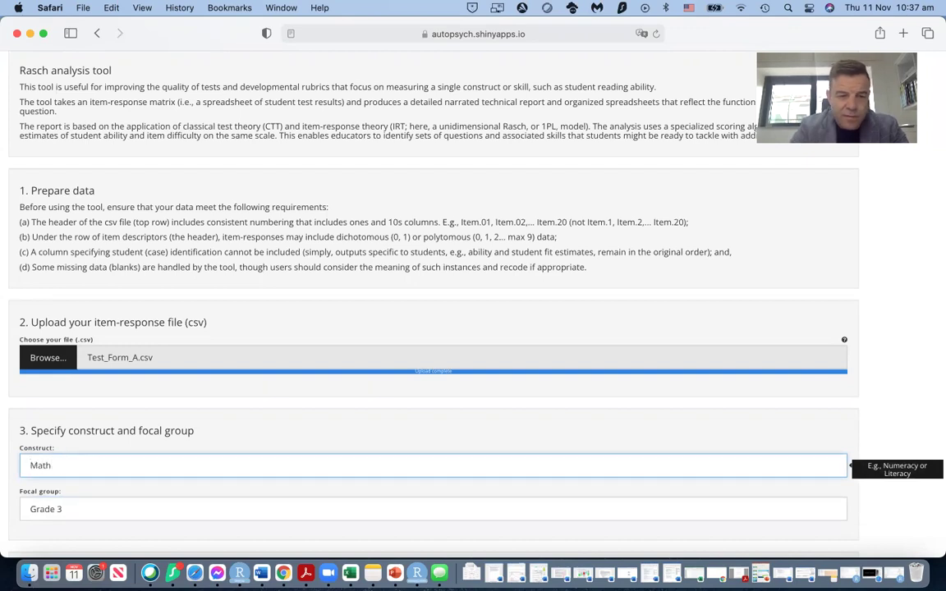
- Generate the PDF report and spreadsheet for Test_Form_A and unpack the downloaded zip archive
{"action": "scroll", "coordinate": [165, 454], "scroll_direction": "down", "scroll_amount": 15}
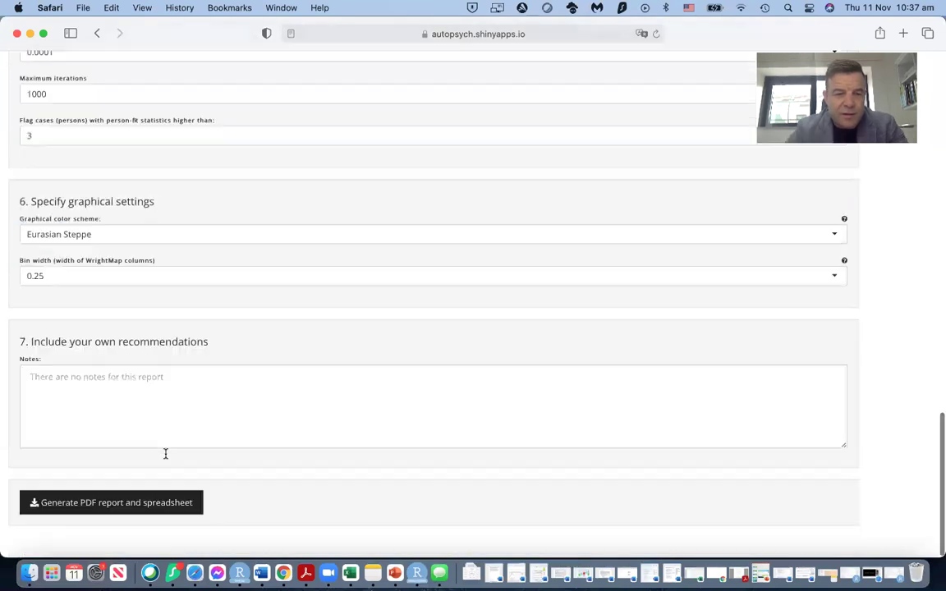
{"action": "left_click", "coordinate": [127, 524]}
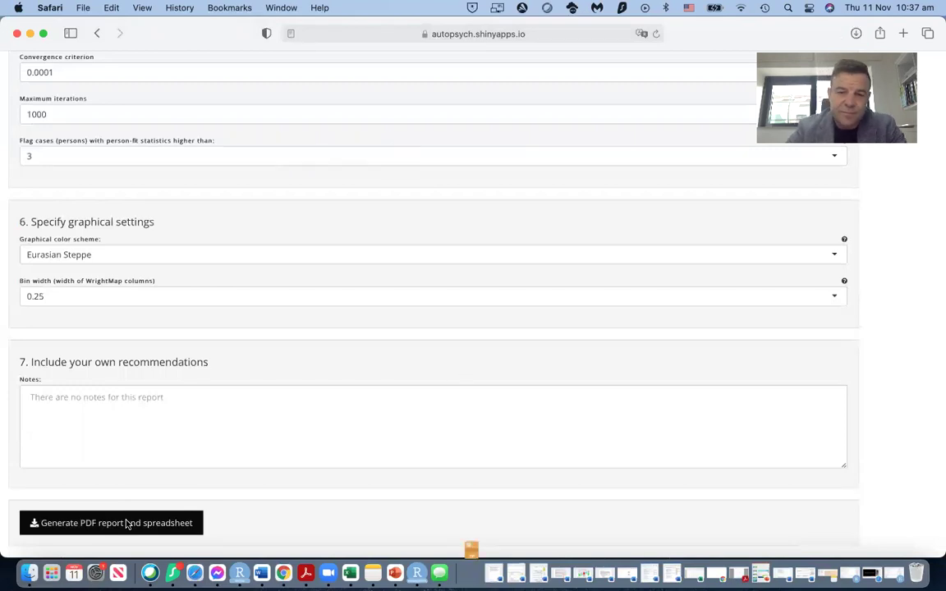
{"action": "left_click", "coordinate": [471, 572]}
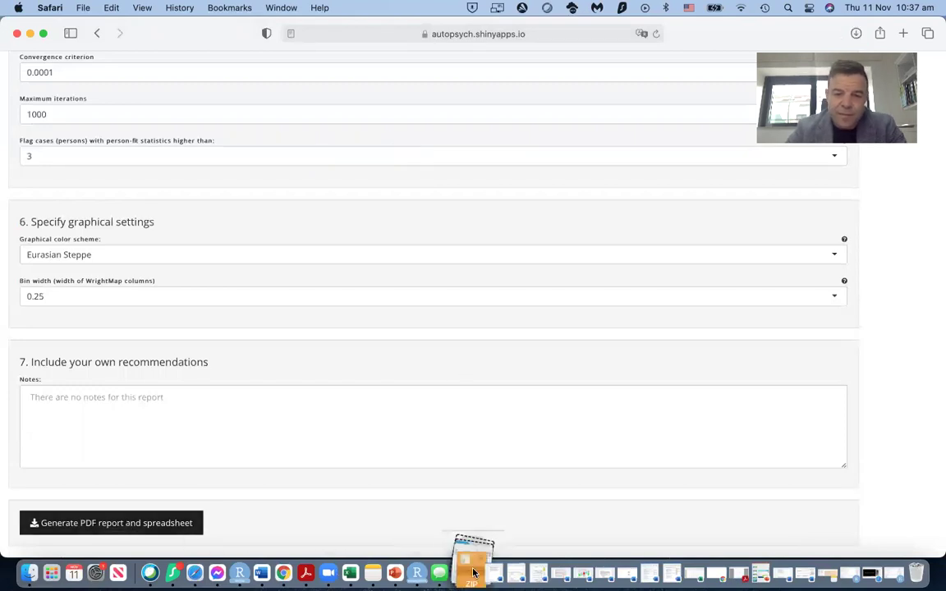
{"action": "left_click", "coordinate": [471, 534]}
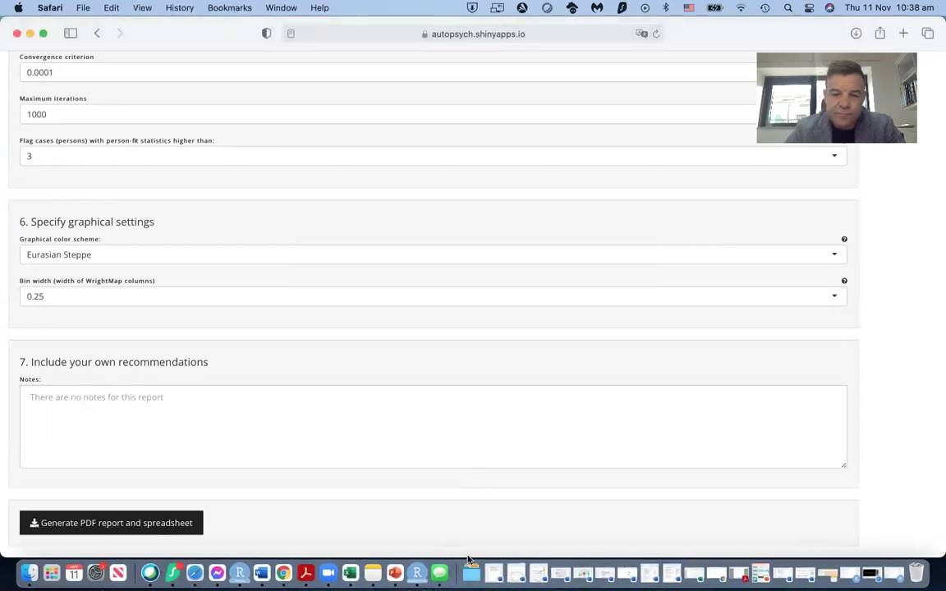
- Open the extracted pyschometric_analysis_MML-36 folder from the downloads and select MML_tables.xlsx
{"action": "left_click", "coordinate": [470, 568]}
{"action": "left_click", "coordinate": [473, 527]}
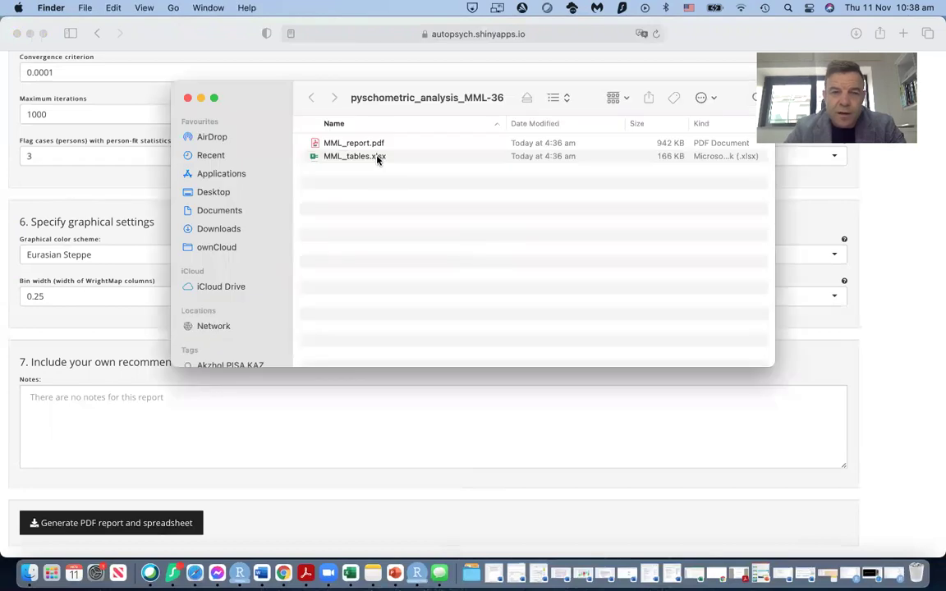
{"action": "left_click", "coordinate": [375, 157]}
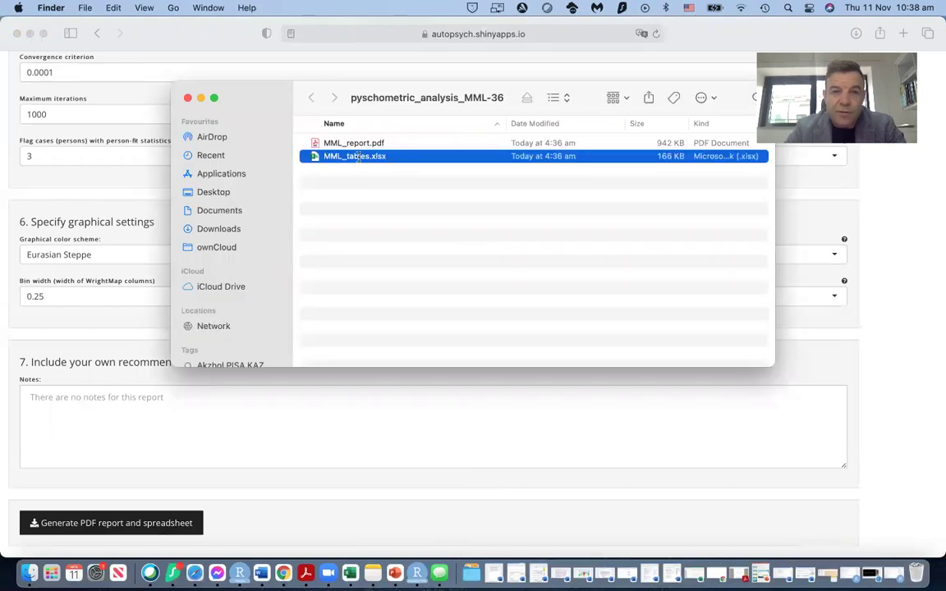
{"action": "left_click", "coordinate": [358, 158]}
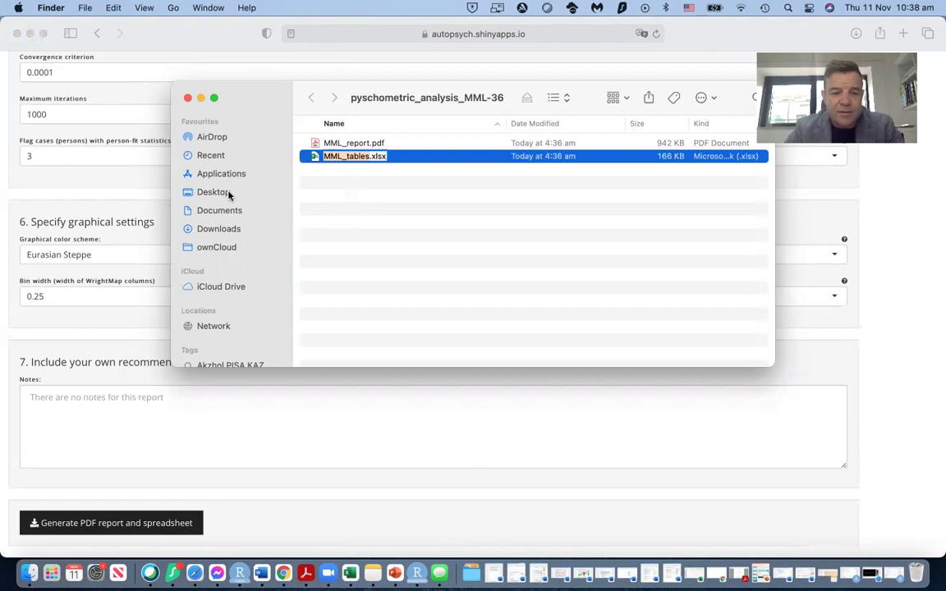
- Go to the data folder inside autopsychshiny and examine the Form_A_MML_tables.xlsx and Form_B_MML_tables.xlsx file names
{"action": "key", "text": "super+shift+h"}
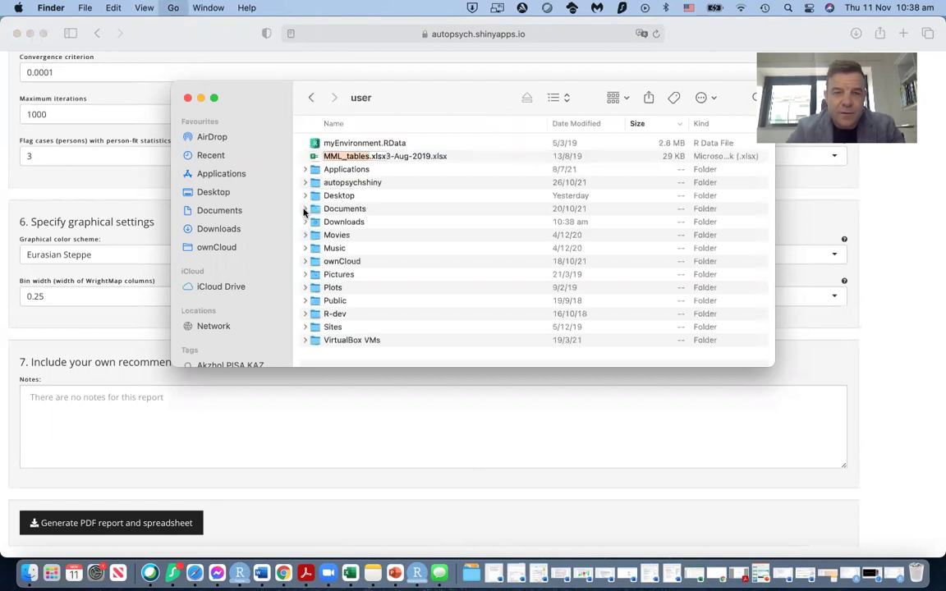
{"action": "double_click", "coordinate": [350, 184]}
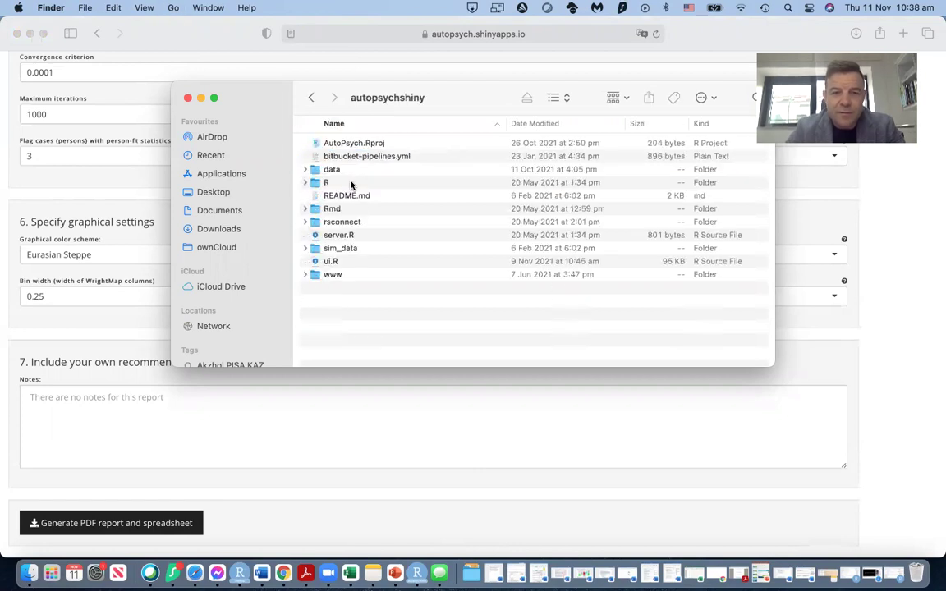
{"action": "double_click", "coordinate": [355, 170]}
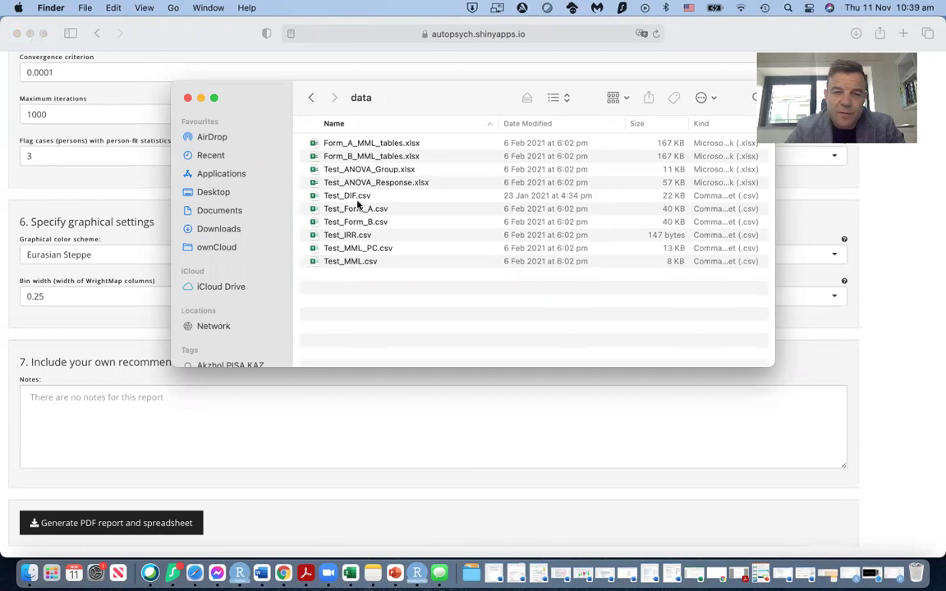
{"action": "left_click", "coordinate": [360, 145]}
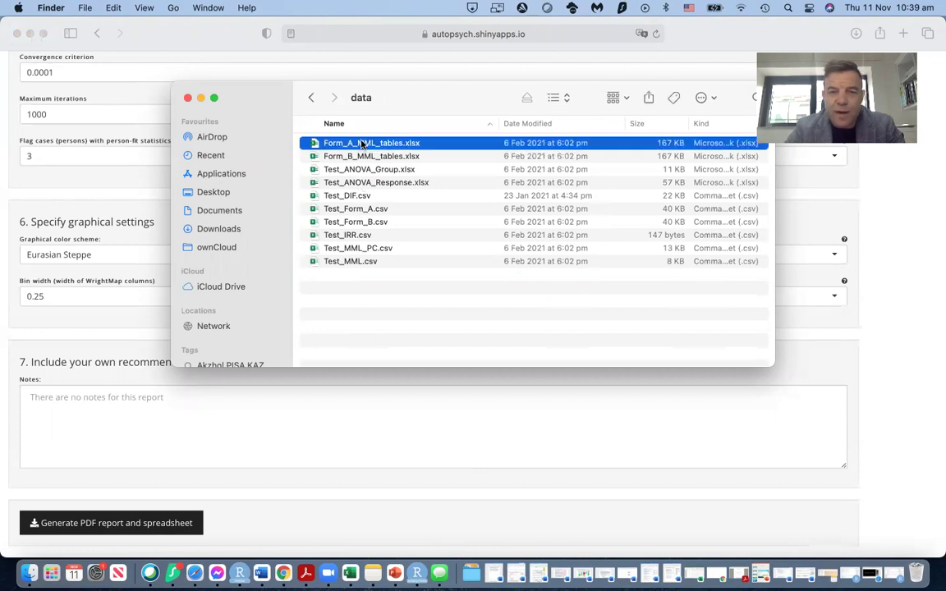
{"action": "left_click", "coordinate": [361, 143]}
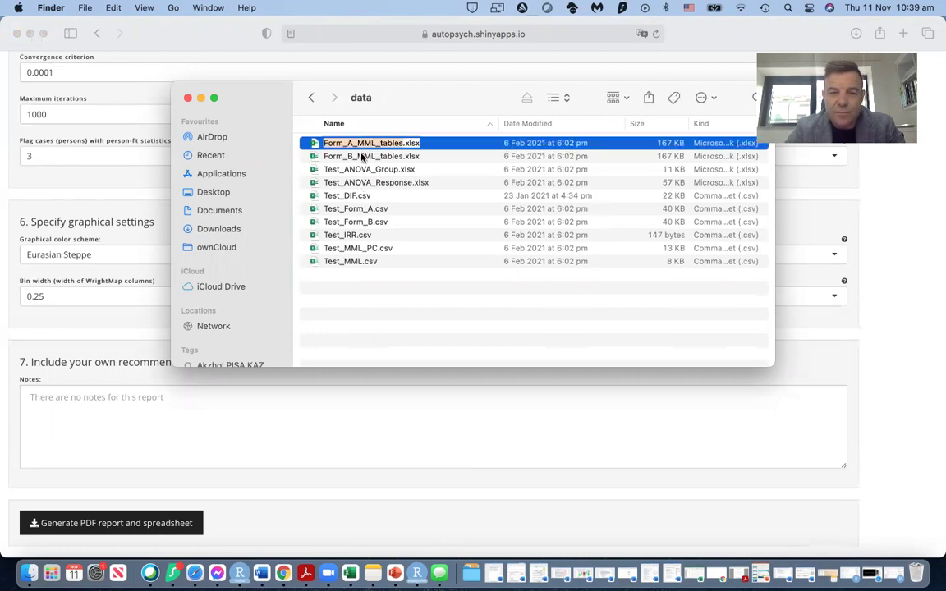
{"action": "left_click", "coordinate": [363, 156]}
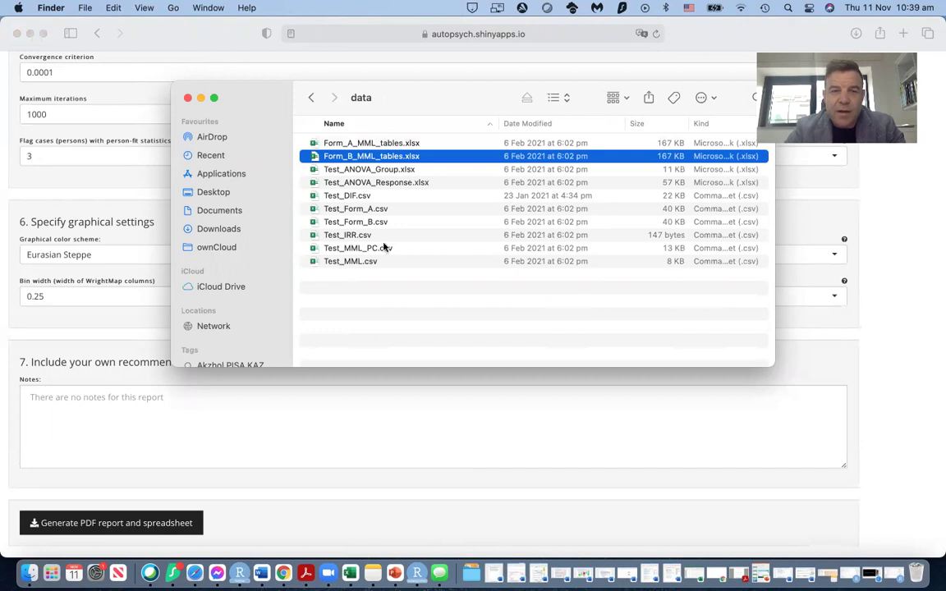
{"action": "left_click", "coordinate": [369, 145]}
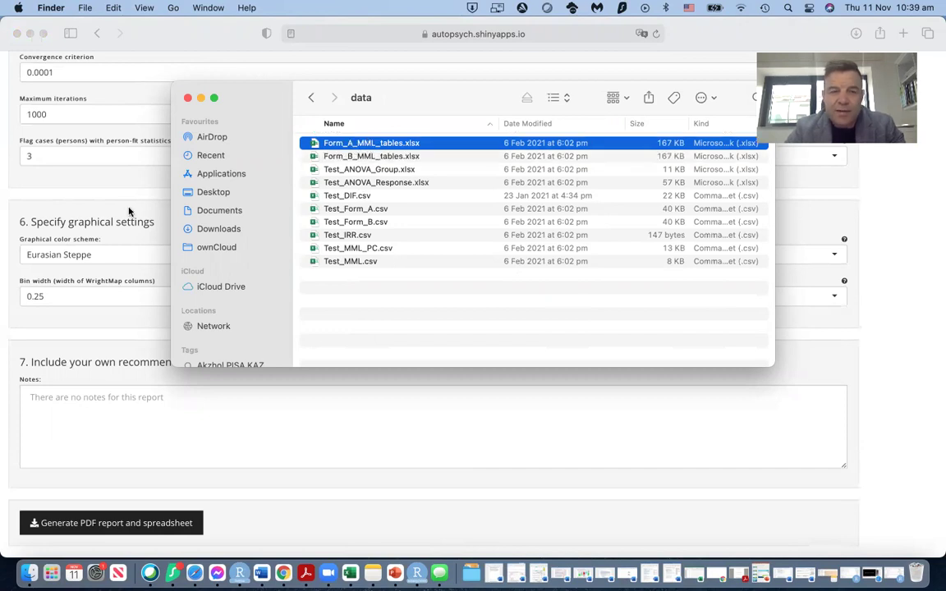
- Return to the Uni-Dimensional Rasch Analysis page and upload Test_Form_B.csv as the item-response file
{"action": "left_click", "coordinate": [114, 154]}
{"action": "scroll", "coordinate": [127, 176], "scroll_direction": "up", "scroll_amount": 15}
{"action": "scroll", "coordinate": [127, 177], "scroll_direction": "up", "scroll_amount": 5}
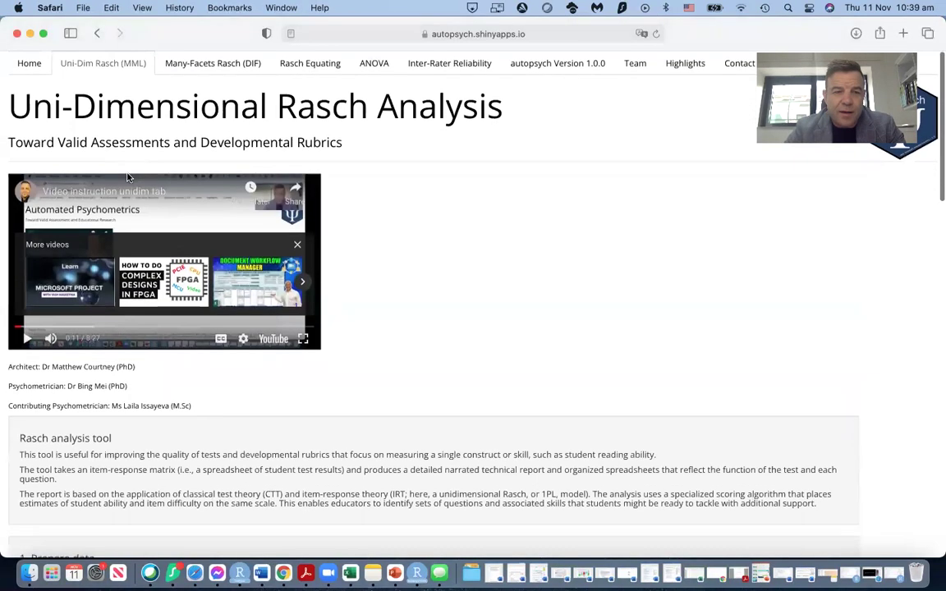
{"action": "scroll", "coordinate": [127, 177], "scroll_direction": "down", "scroll_amount": 5}
{"action": "left_click", "coordinate": [49, 439]}
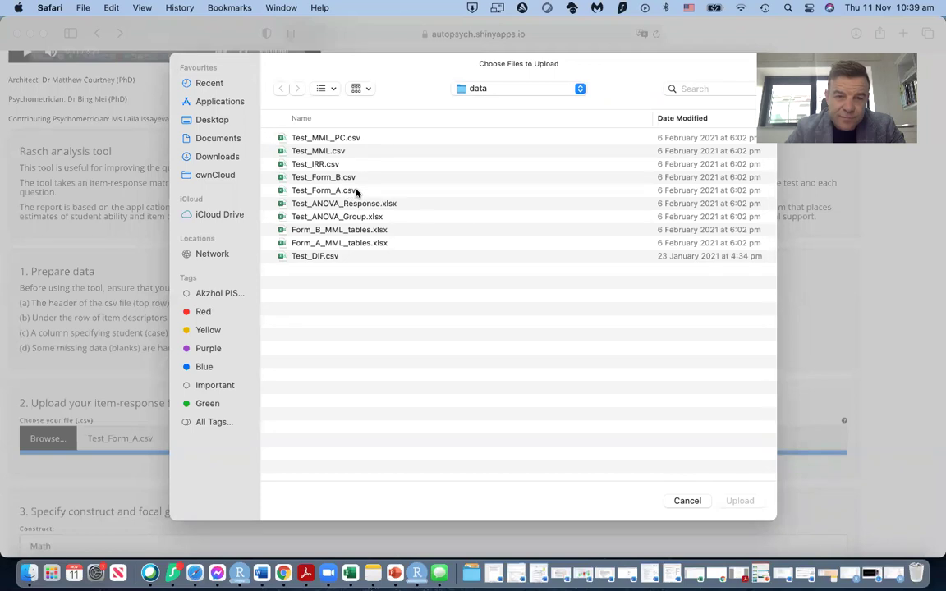
{"action": "left_click", "coordinate": [356, 191]}
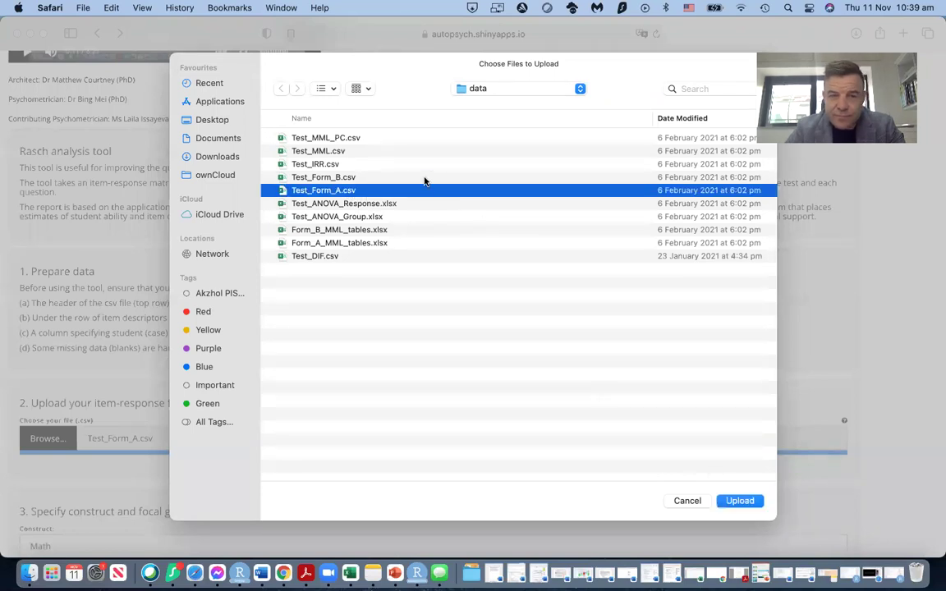
{"action": "left_click", "coordinate": [424, 178]}
{"action": "left_click", "coordinate": [731, 500]}
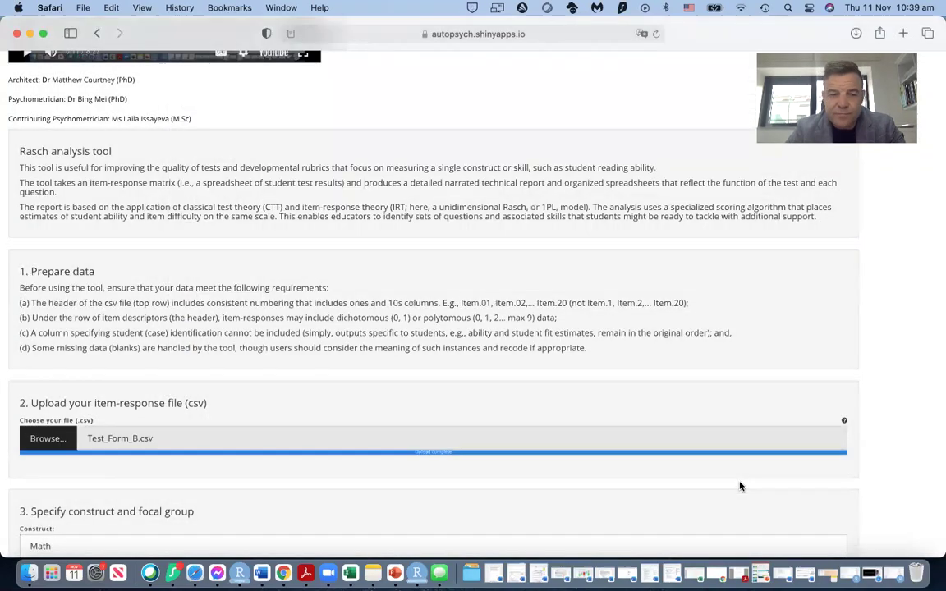
- Change the focal group to Grade 4
{"action": "scroll", "coordinate": [353, 446], "scroll_direction": "down", "scroll_amount": 5}
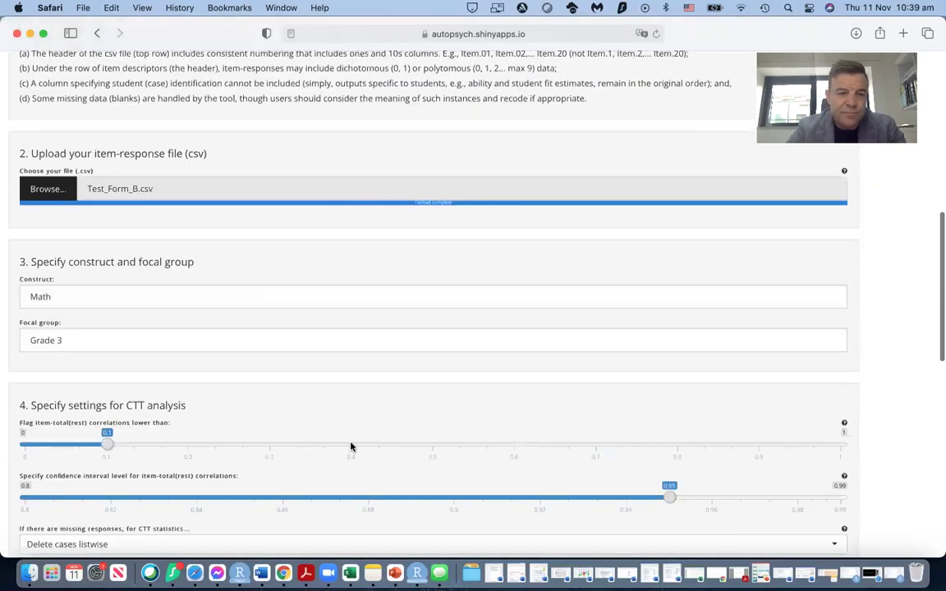
{"action": "left_click", "coordinate": [75, 341]}
{"action": "key", "text": "BackSpace"}
{"action": "type", "text": "4"}
- Generate the PDF report and spreadsheet for Test_Form_B and unpack pyschometric_analysis_MML-37.zip
{"action": "scroll", "coordinate": [285, 403], "scroll_direction": "down", "scroll_amount": 5}
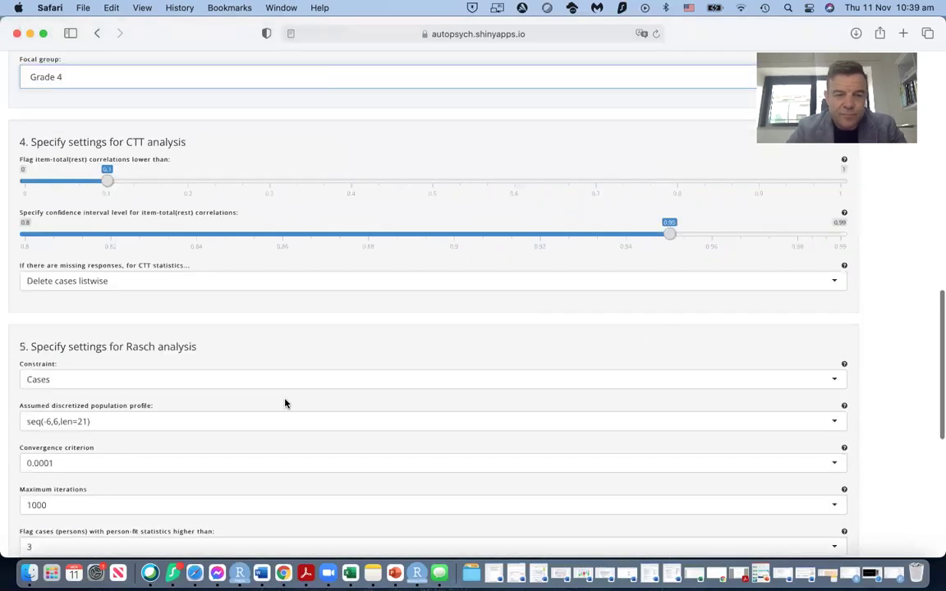
{"action": "scroll", "coordinate": [285, 403], "scroll_direction": "down", "scroll_amount": 8}
{"action": "left_click", "coordinate": [147, 523]}
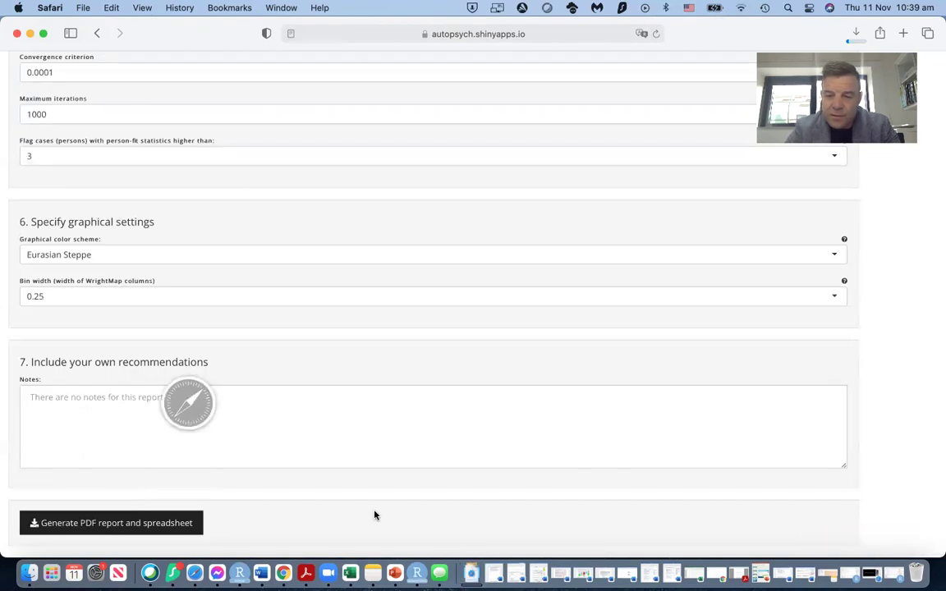
{"action": "left_click", "coordinate": [472, 576]}
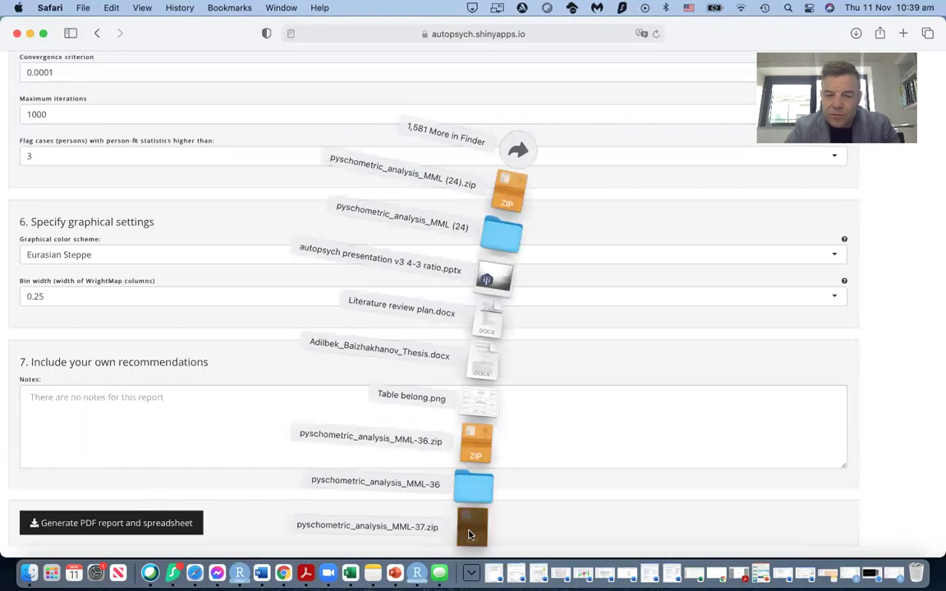
{"action": "left_click", "coordinate": [471, 534]}
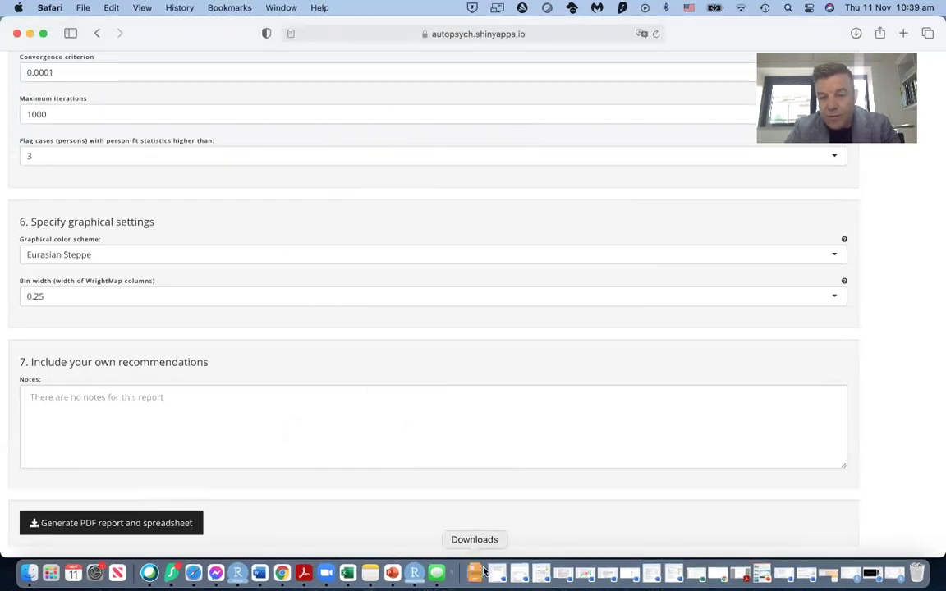
- View MML_tables.xlsx in the extracted pyschometric_analysis_MML-37 folder alongside the data folder, and close both Finder windows
{"action": "left_click", "coordinate": [484, 573]}
{"action": "left_click", "coordinate": [469, 530]}
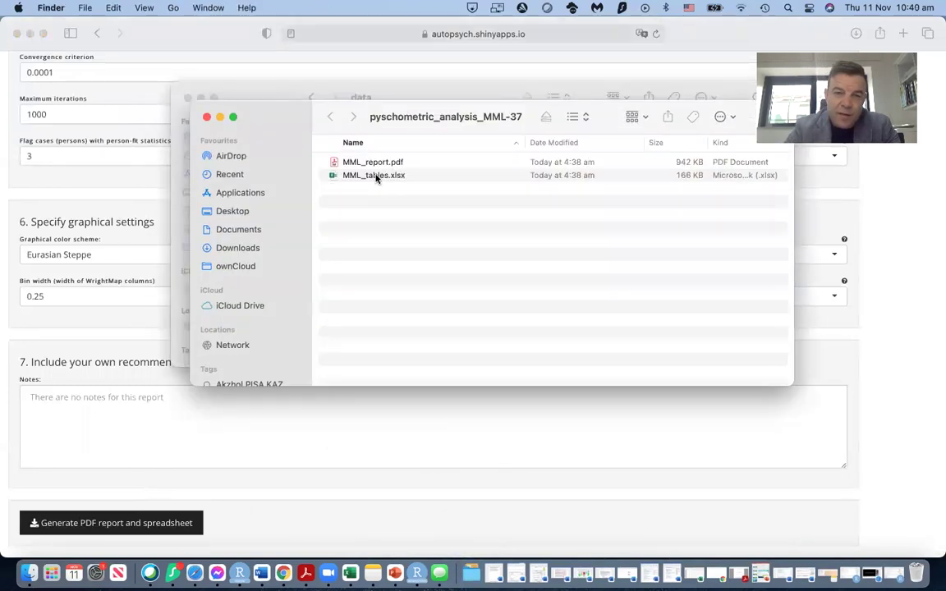
{"action": "left_click", "coordinate": [377, 175]}
{"action": "left_click_drag", "start_coordinate": [265, 128], "coordinate": [266, 300]}
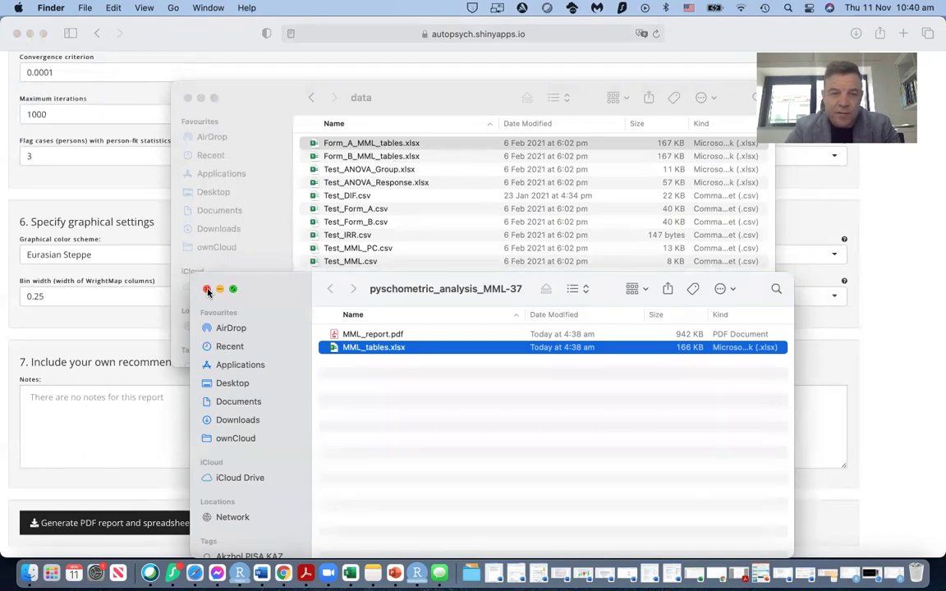
{"action": "key", "text": "super+w"}
{"action": "key", "text": "super+w"}
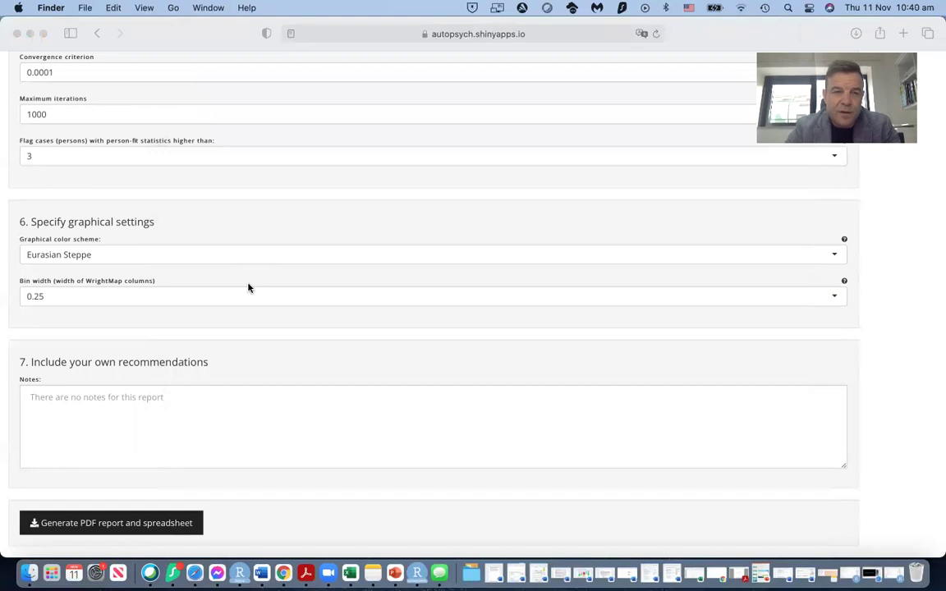
- Open the Fixed Anchor Test Equating page under Rasch Equating and go to its upload section for the two MML tables files
{"action": "scroll", "coordinate": [249, 287], "scroll_direction": "up", "scroll_amount": 10}
{"action": "left_click", "coordinate": [310, 64]}
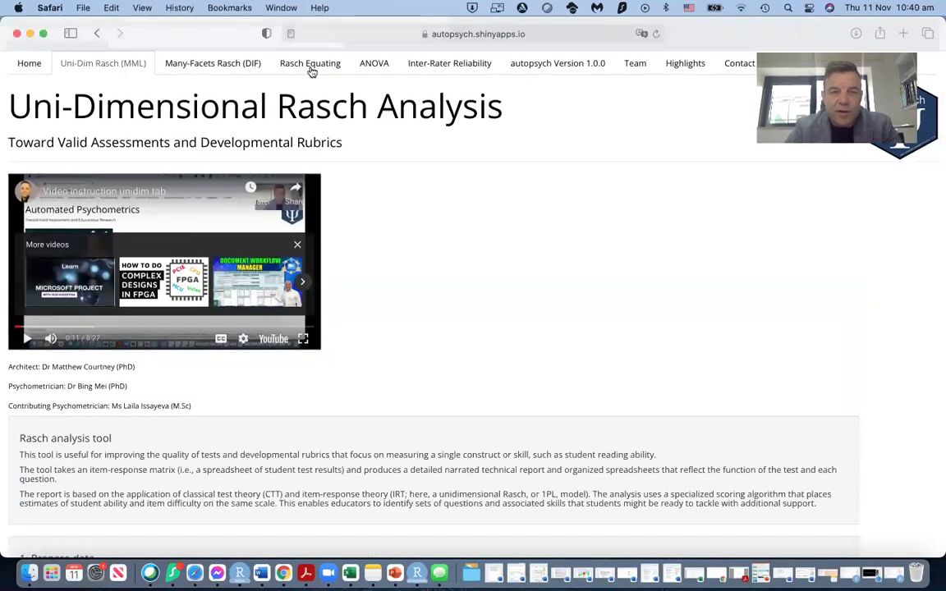
{"action": "left_click", "coordinate": [310, 64]}
{"action": "scroll", "coordinate": [365, 416], "scroll_direction": "down", "scroll_amount": 5}
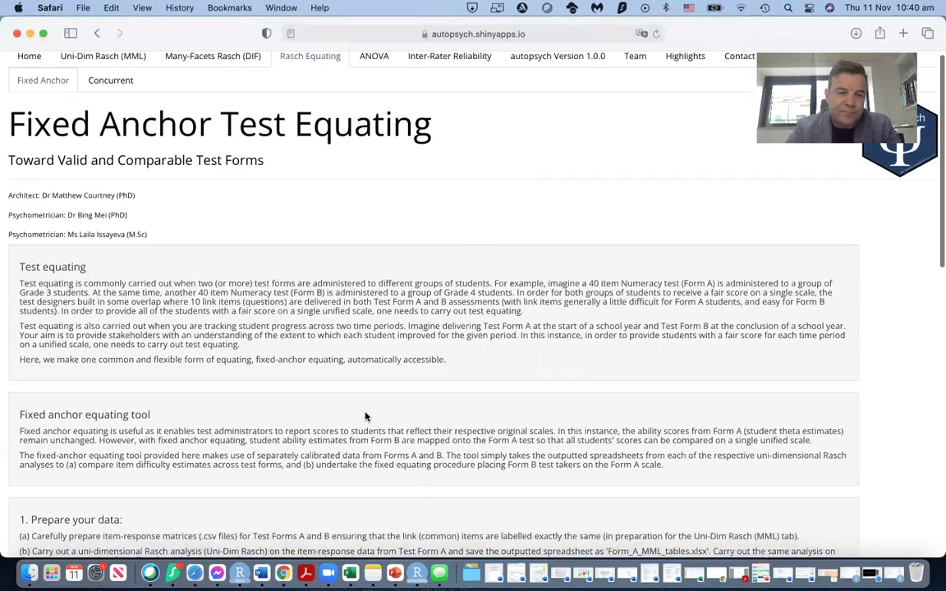
{"action": "scroll", "coordinate": [365, 416], "scroll_direction": "down", "scroll_amount": 2}
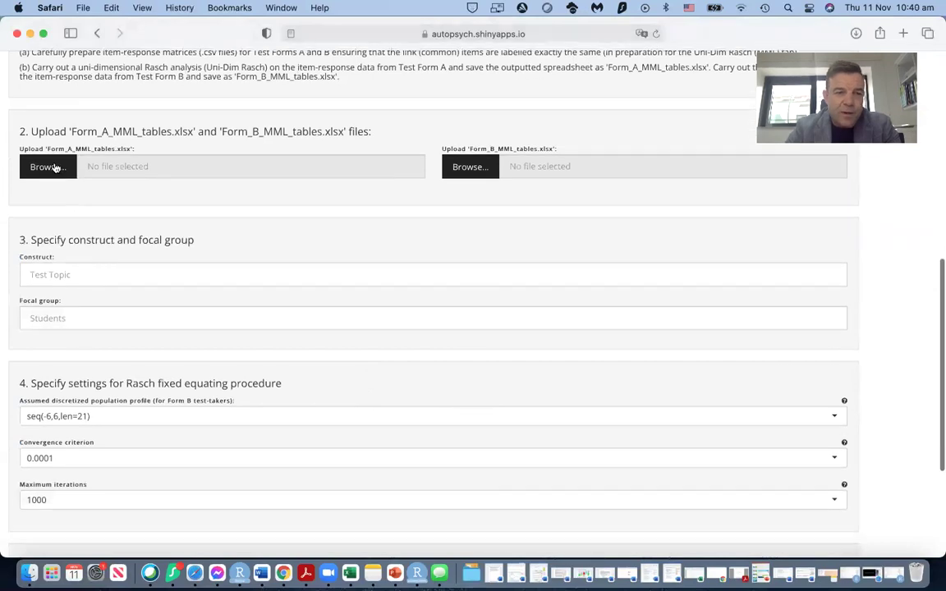
{"action": "left_click", "coordinate": [55, 167]}
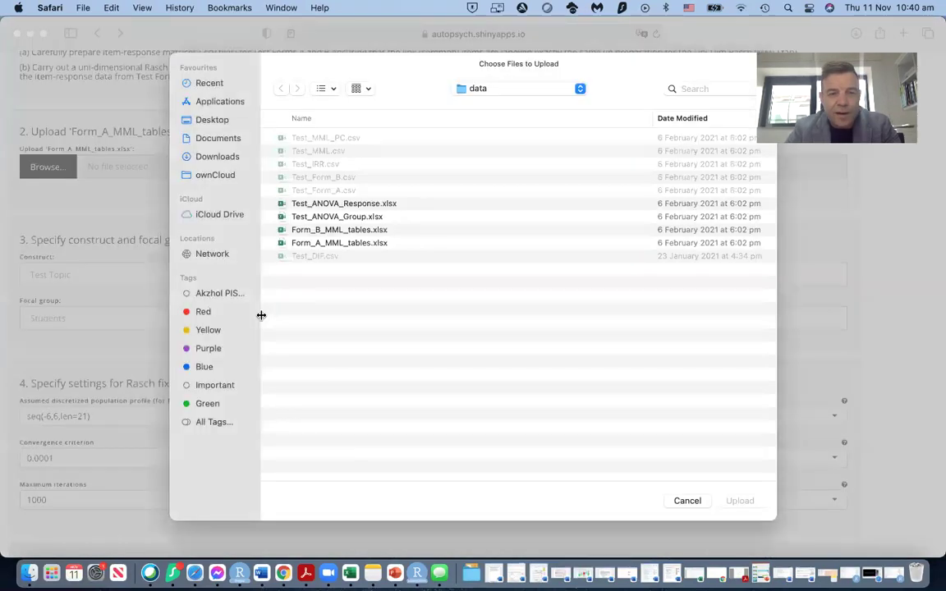
{"action": "left_click", "coordinate": [341, 231]}
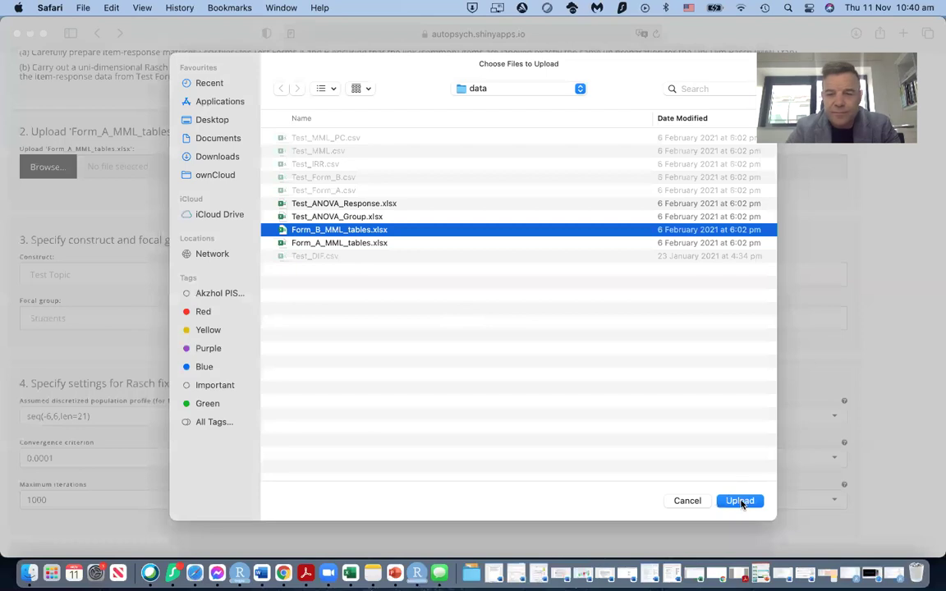
{"action": "left_click", "coordinate": [739, 501]}
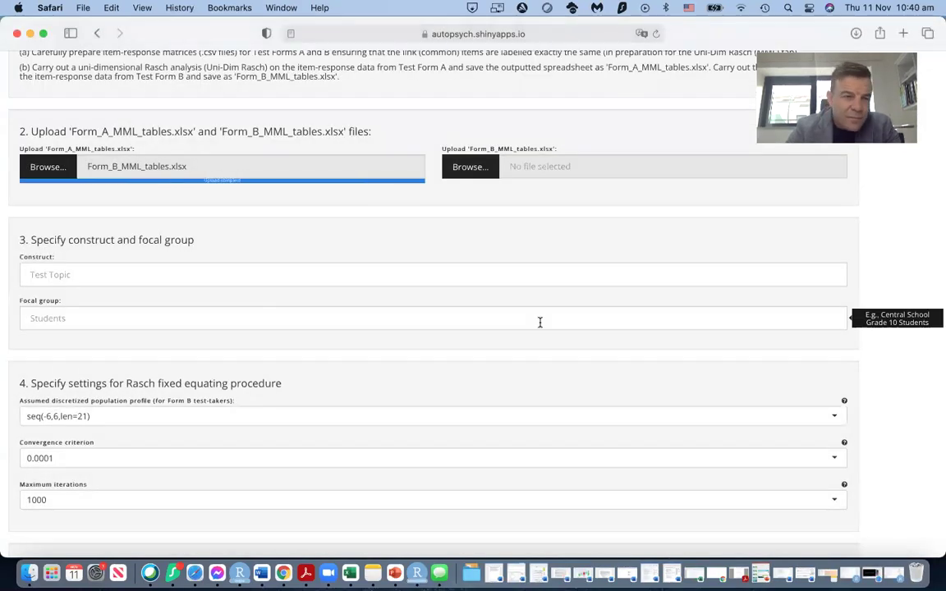
- Upload Form_A_MML_tables.xlsx as the Form A file and Form_B_MML_tables.xlsx as the Form B file
{"action": "left_click", "coordinate": [55, 172]}
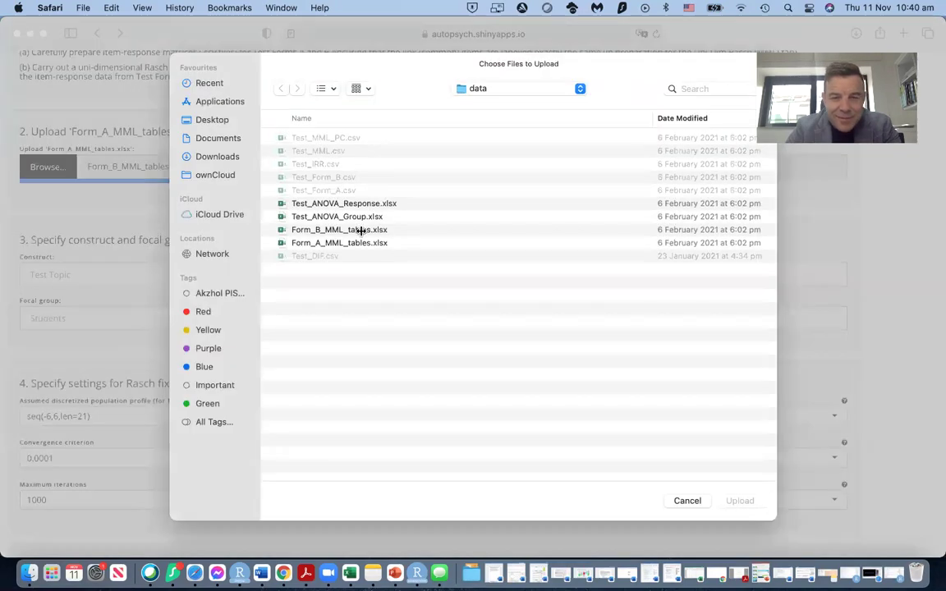
{"action": "left_click", "coordinate": [359, 243]}
{"action": "left_click", "coordinate": [739, 501]}
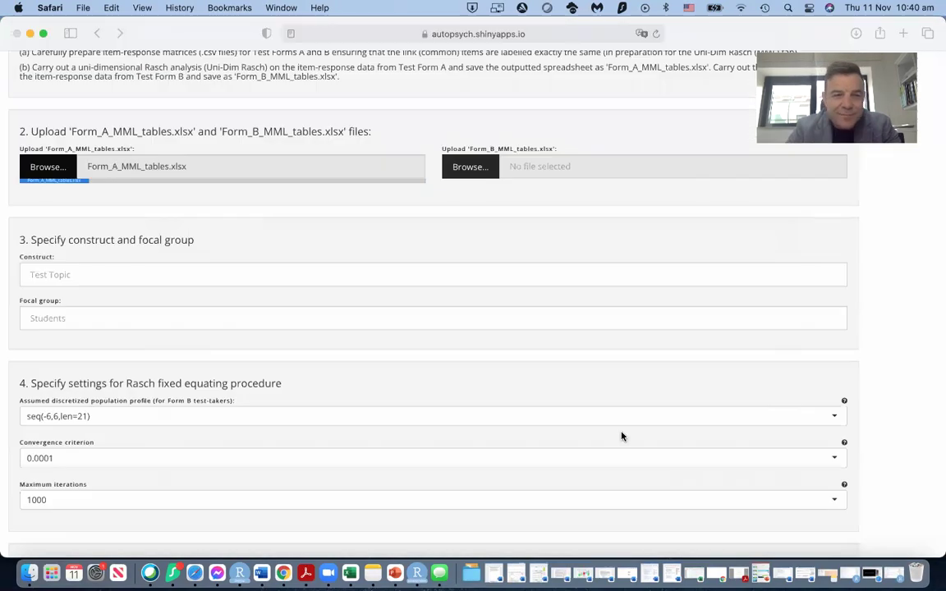
{"action": "left_click", "coordinate": [482, 168]}
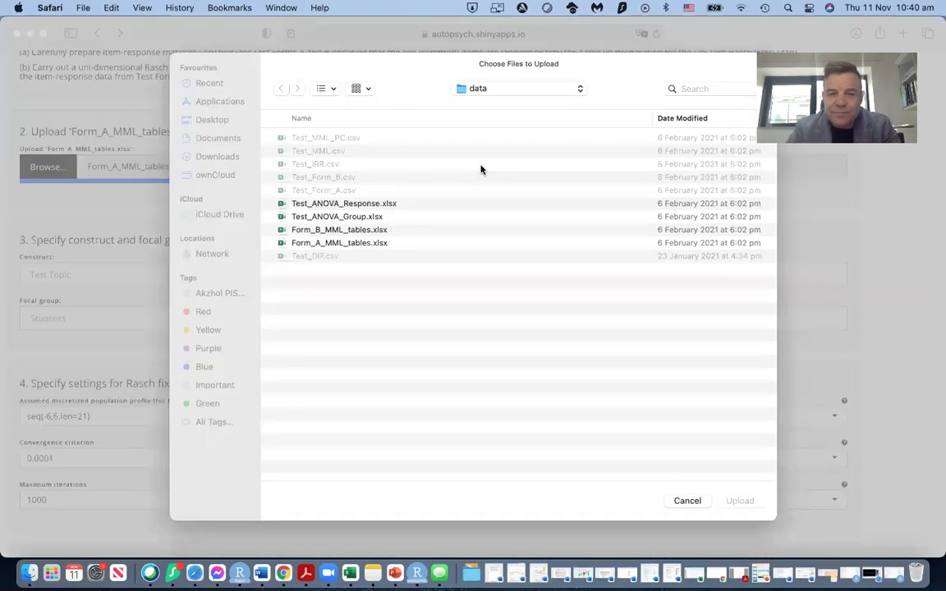
{"action": "left_click", "coordinate": [373, 230]}
{"action": "left_click", "coordinate": [731, 501]}
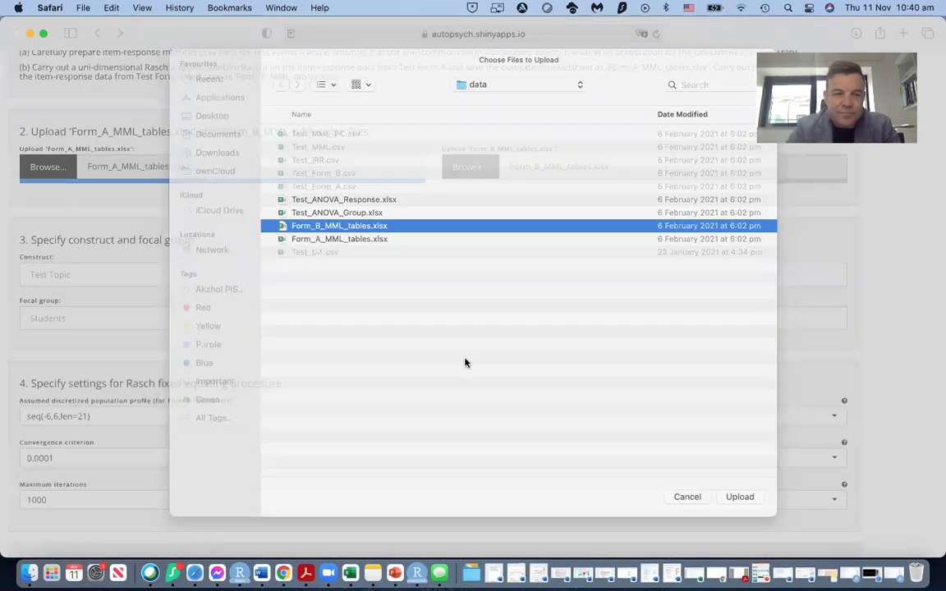
- Set the construct for the equating report to Math
{"action": "left_click", "coordinate": [140, 280]}
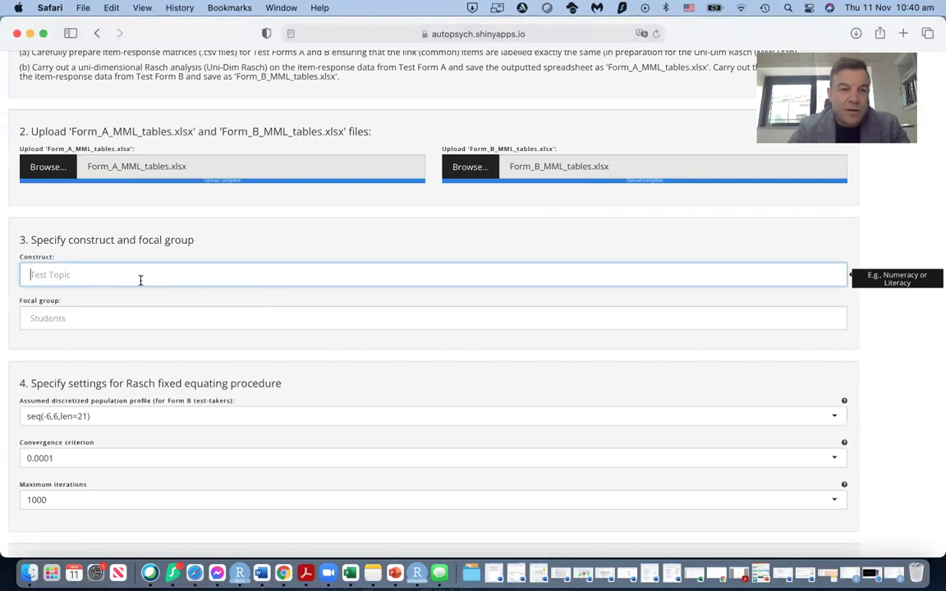
{"action": "scroll", "coordinate": [283, 279], "scroll_direction": "up", "scroll_amount": 2}
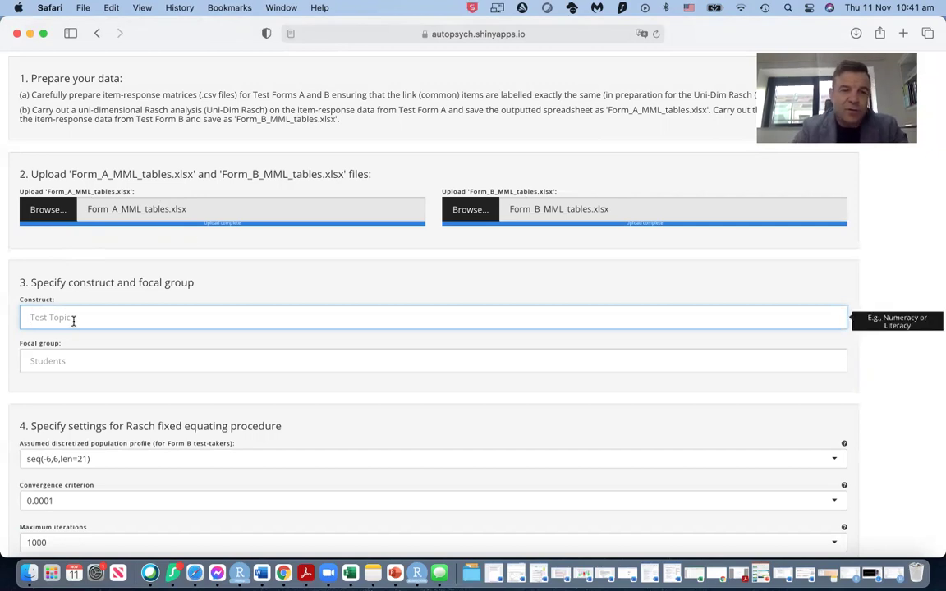
{"action": "type", "text": "Math"}
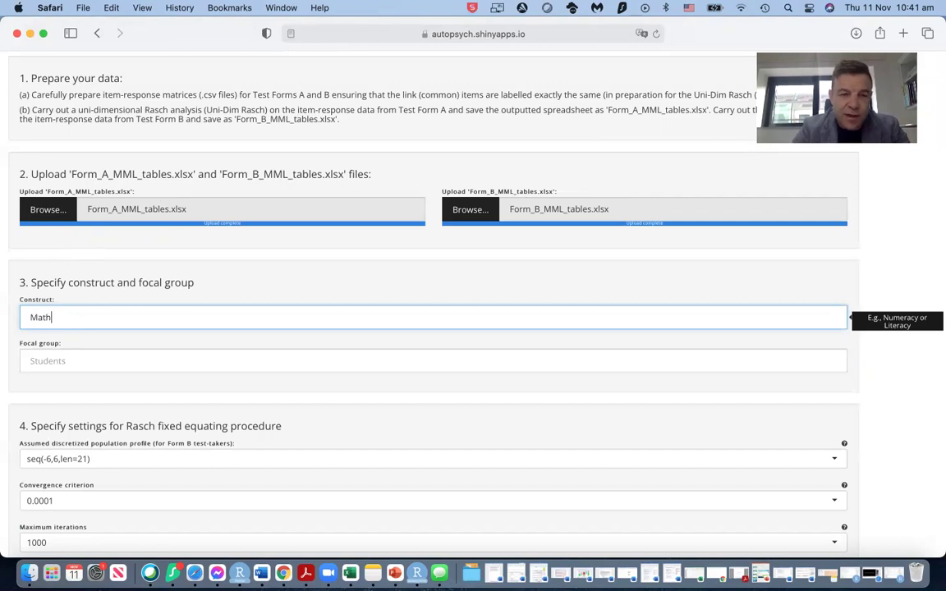
- Enter "Grade 4 Students (linked results)" as the focal group
{"action": "left_click", "coordinate": [70, 355]}
{"action": "type", "text": "grade 4"}
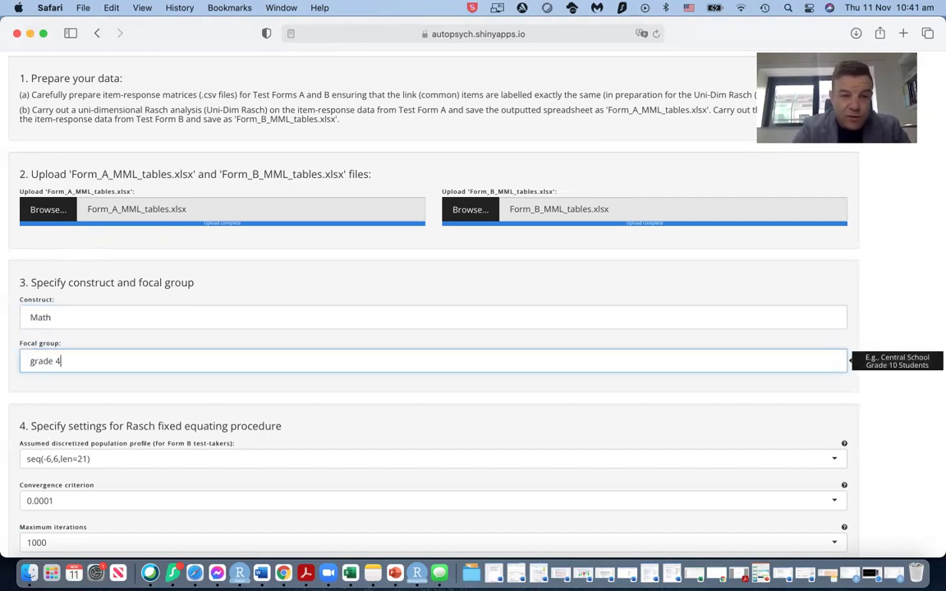
{"action": "key", "text": "BackSpace"}
{"action": "key", "text": "BackSpace"}
{"action": "key", "text": "BackSpace"}
{"action": "type", "text": "G"}
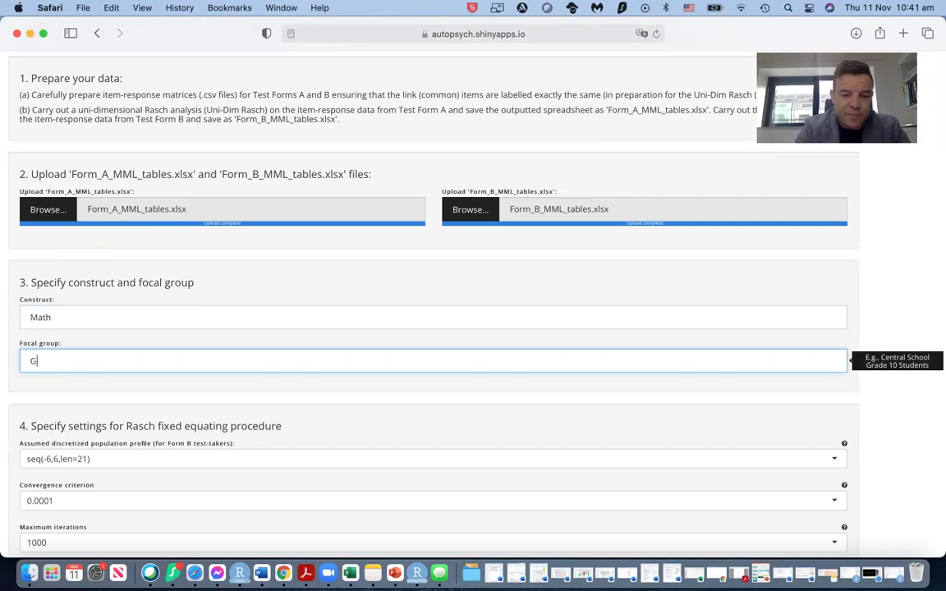
{"action": "type", "text": "rade 4 S"}
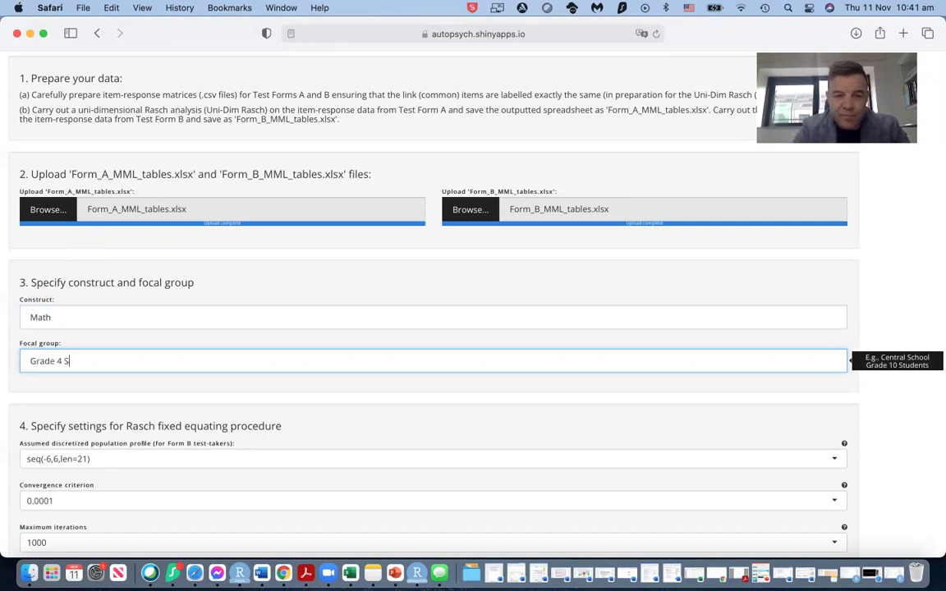
{"action": "type", "text": "tudents ()"}
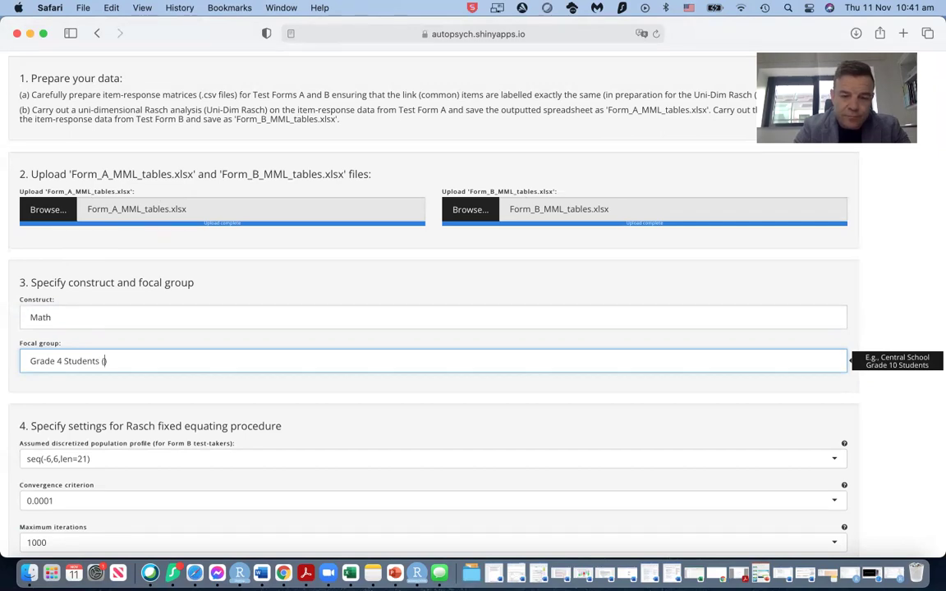
{"action": "type", "text": "linked re"}
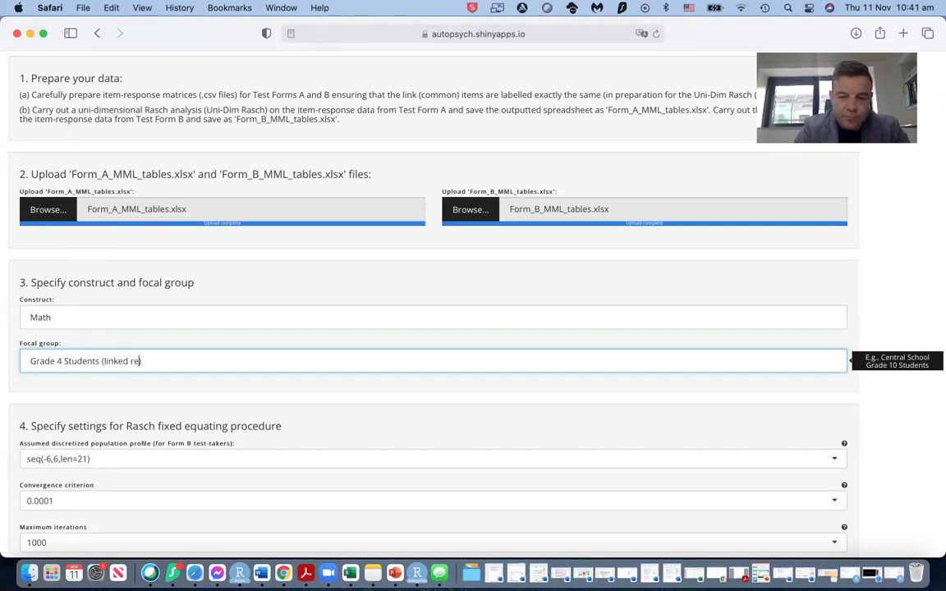
{"action": "type", "text": "sults"}
- Generate the equating PDF report and spreadsheet with the existing settings, and unpack the downloaded pyschometric_analysis_EQUATE-9.zip
{"action": "scroll", "coordinate": [225, 419], "scroll_direction": "down", "scroll_amount": 5}
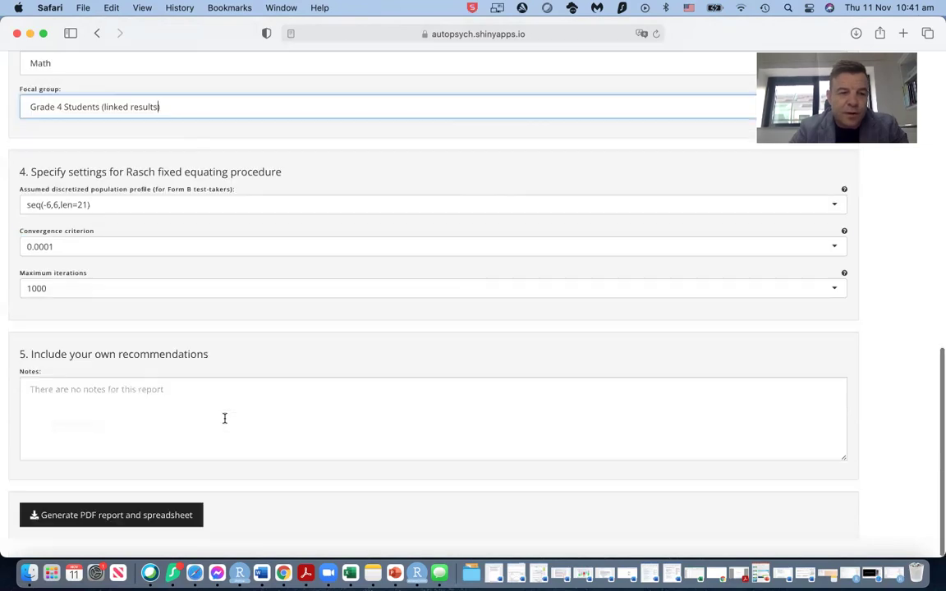
{"action": "left_click", "coordinate": [115, 523]}
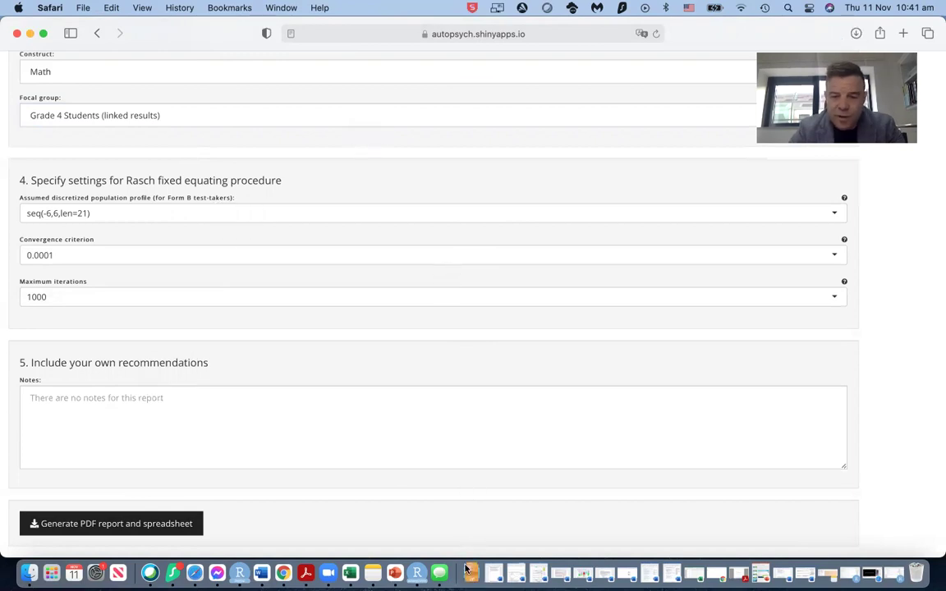
{"action": "left_click", "coordinate": [472, 573]}
{"action": "left_click", "coordinate": [472, 526]}
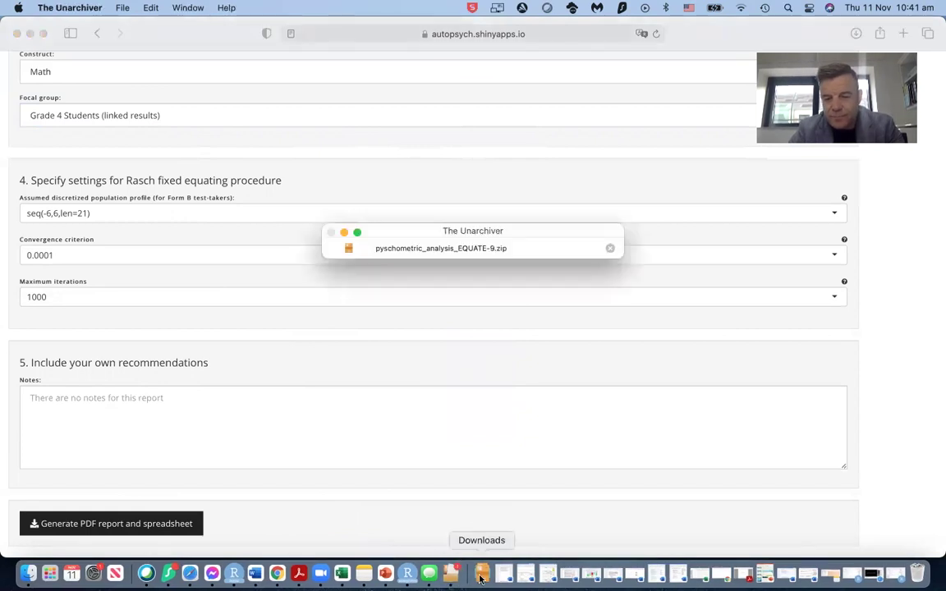
- Open EQUATE_tables.xlsx from the pyschometric_analysis_EQUATE-9 folder in Excel, enlarge its window, and examine the person scores and EAP estimates
{"action": "left_click", "coordinate": [477, 574]}
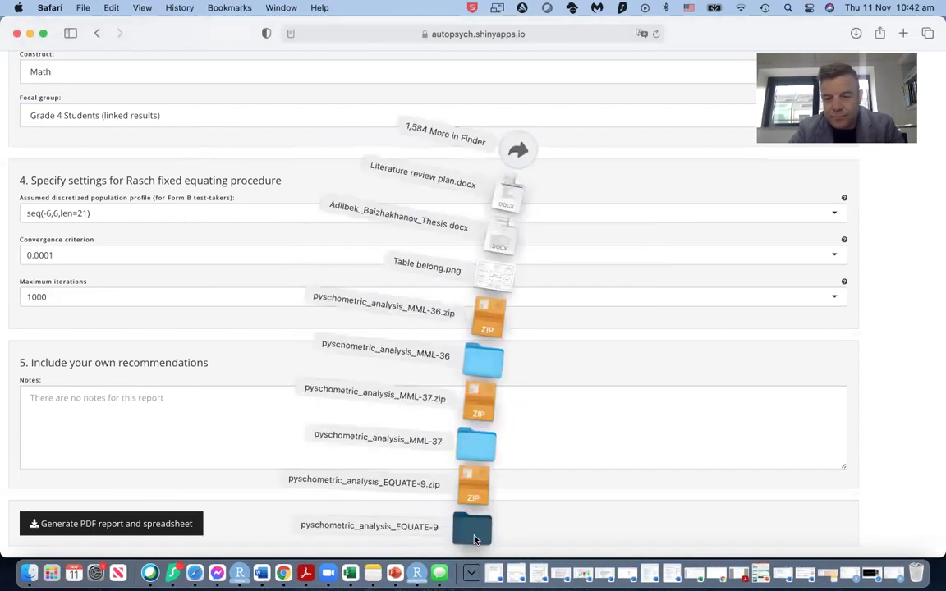
{"action": "left_click", "coordinate": [474, 535]}
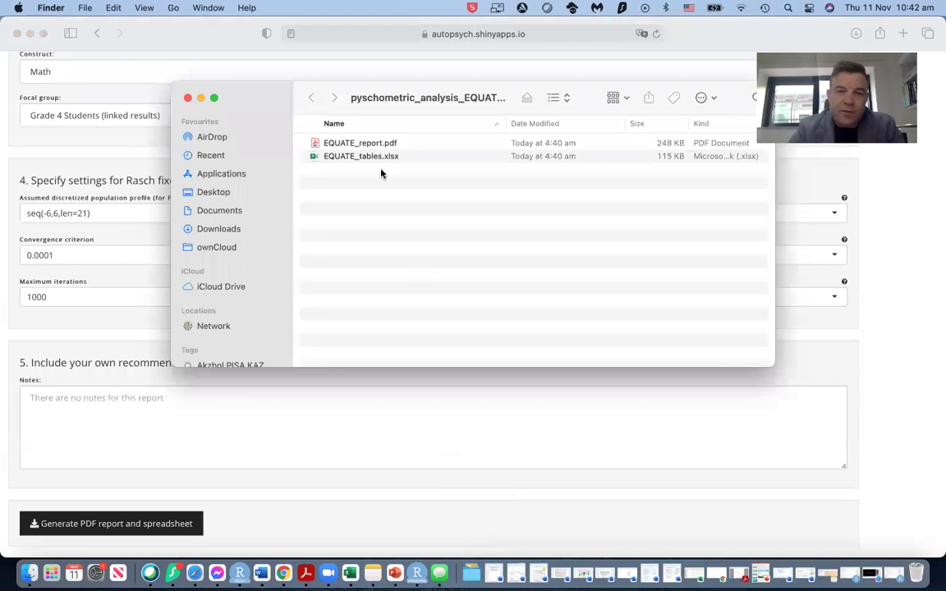
{"action": "double_click", "coordinate": [376, 157]}
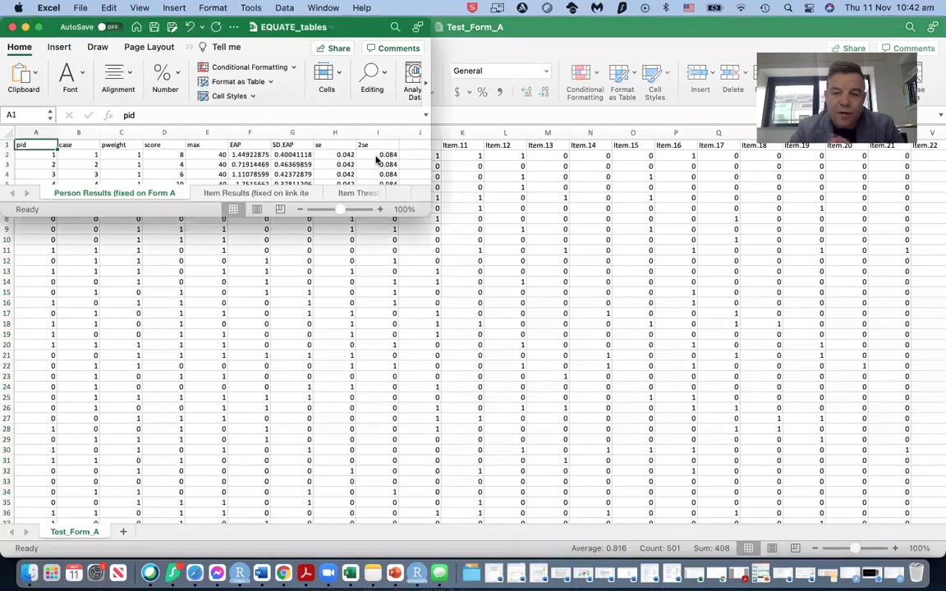
{"action": "left_click_drag", "start_coordinate": [425, 211], "coordinate": [936, 560]}
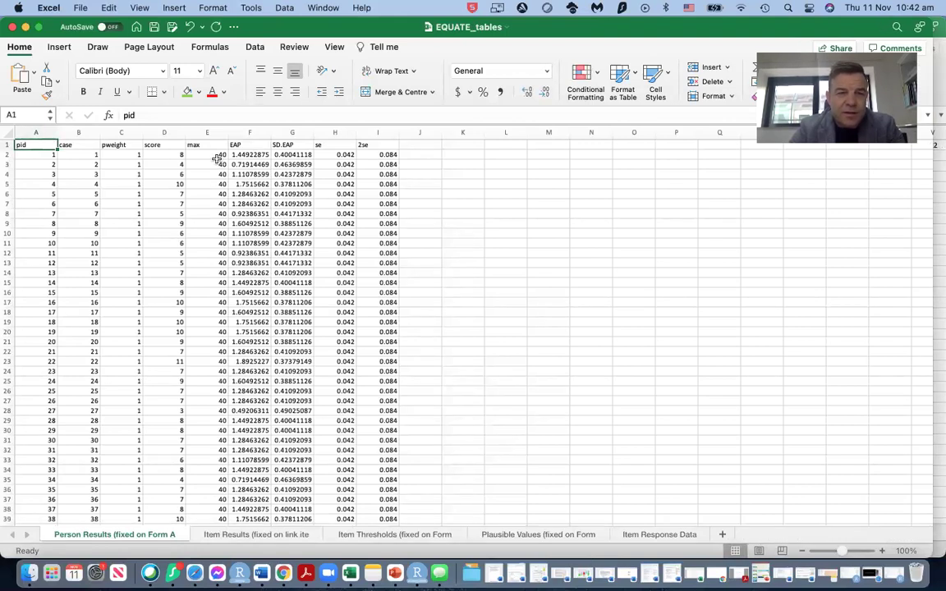
{"action": "left_click", "coordinate": [169, 154]}
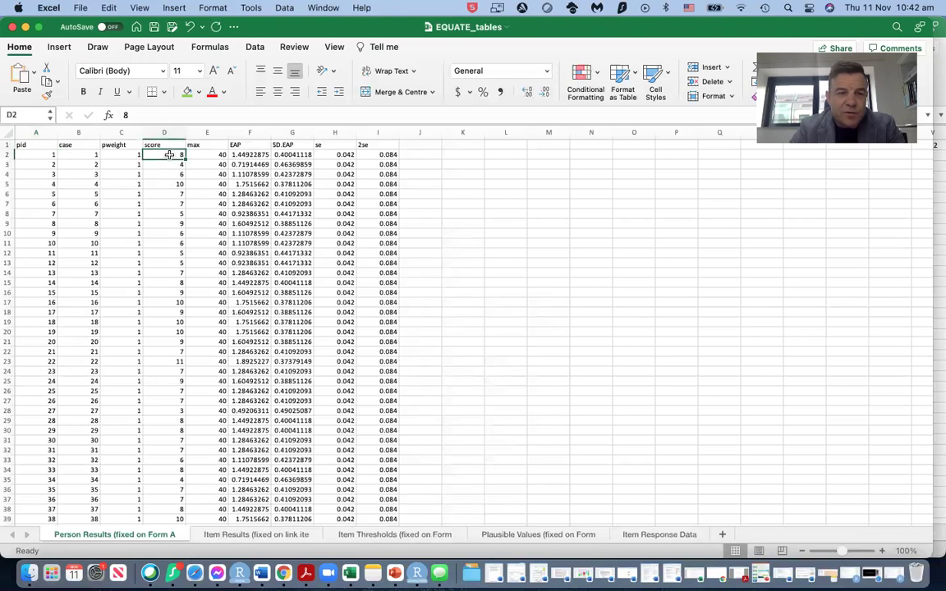
{"action": "left_click", "coordinate": [250, 155]}
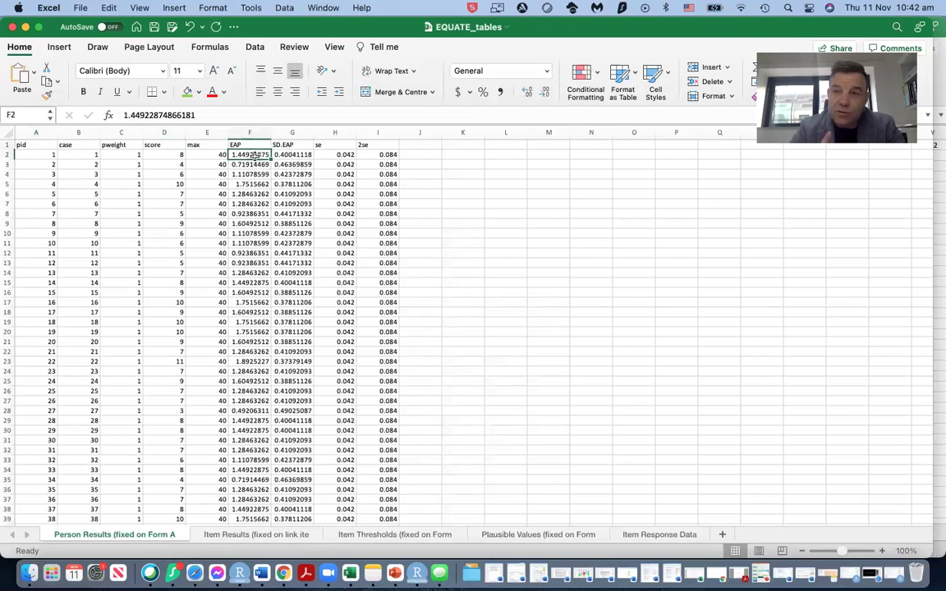
{"action": "left_click", "coordinate": [247, 234]}
{"action": "left_click", "coordinate": [248, 322]}
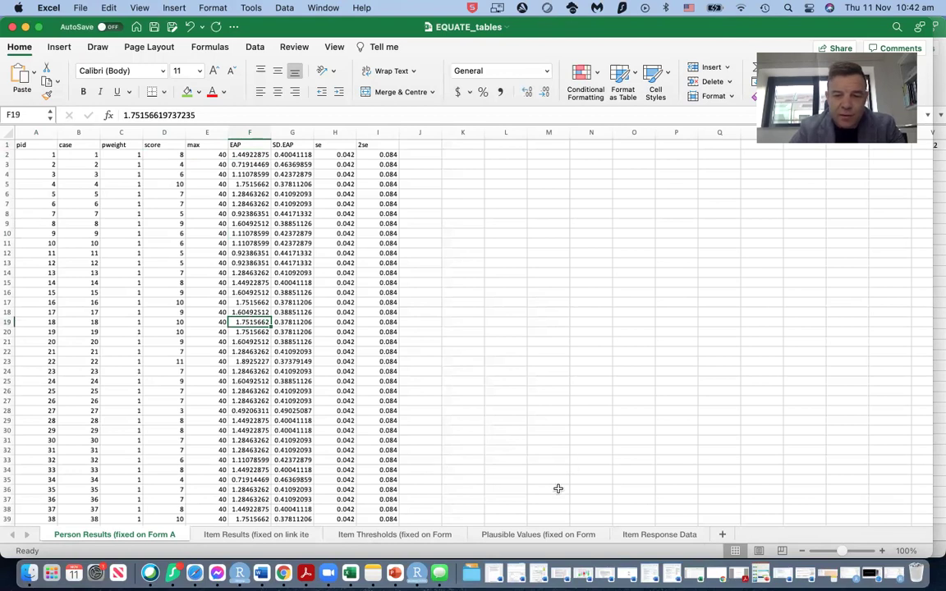
- Open EQUATE_report.pdf from the pyschometric_analysis_EQUATE-9 folder in Acrobat Reader and review it from the cover through the formal item difficulty comparison in Table 1
{"action": "left_click", "coordinate": [472, 571]}
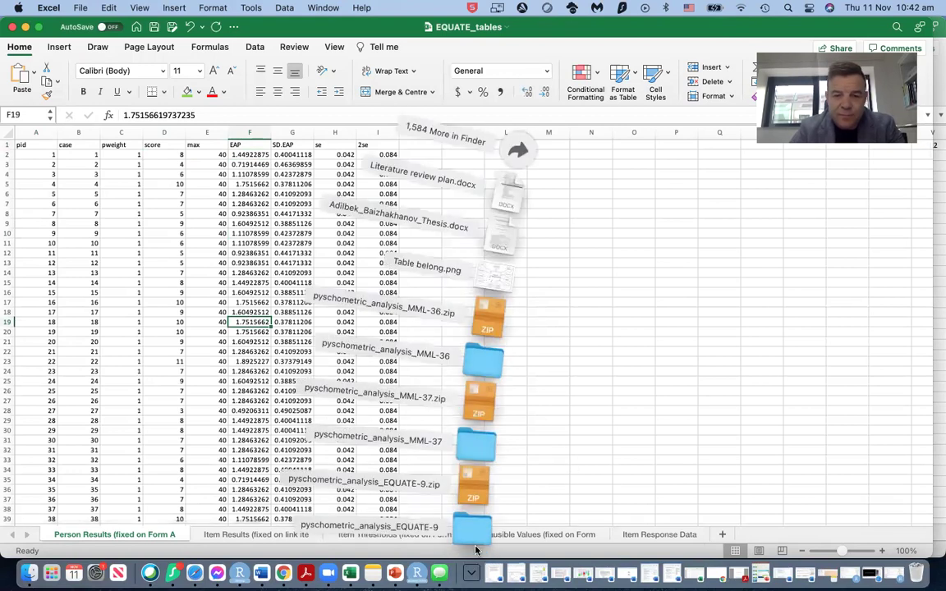
{"action": "left_click", "coordinate": [475, 528]}
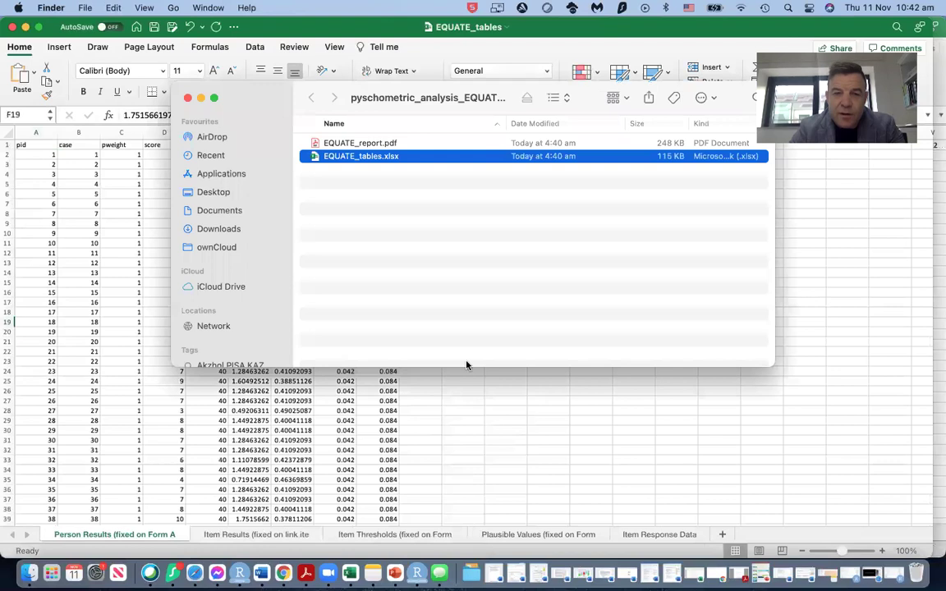
{"action": "double_click", "coordinate": [385, 145]}
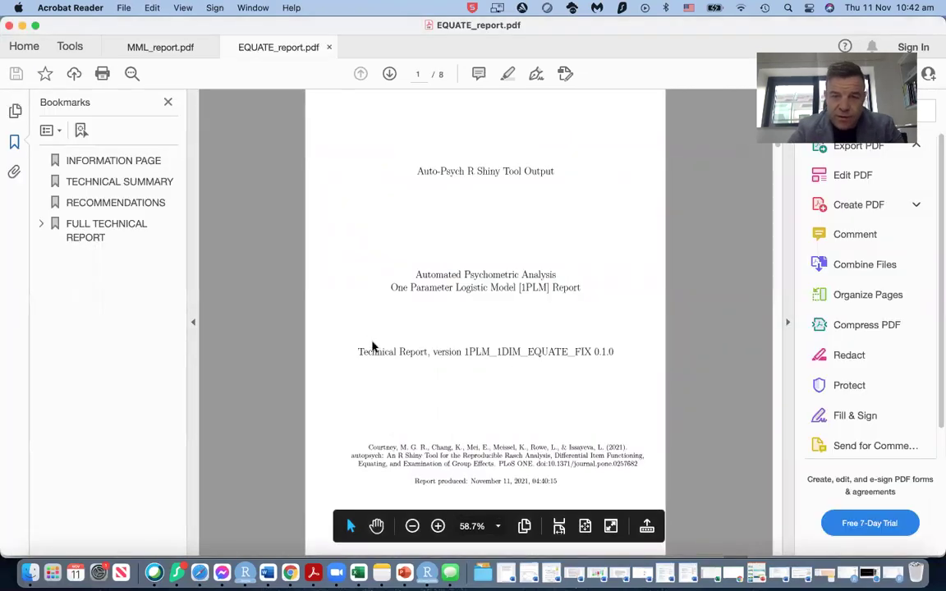
{"action": "scroll", "coordinate": [371, 342], "scroll_direction": "down", "scroll_amount": 8}
{"action": "scroll", "coordinate": [371, 342], "scroll_direction": "down", "scroll_amount": 10}
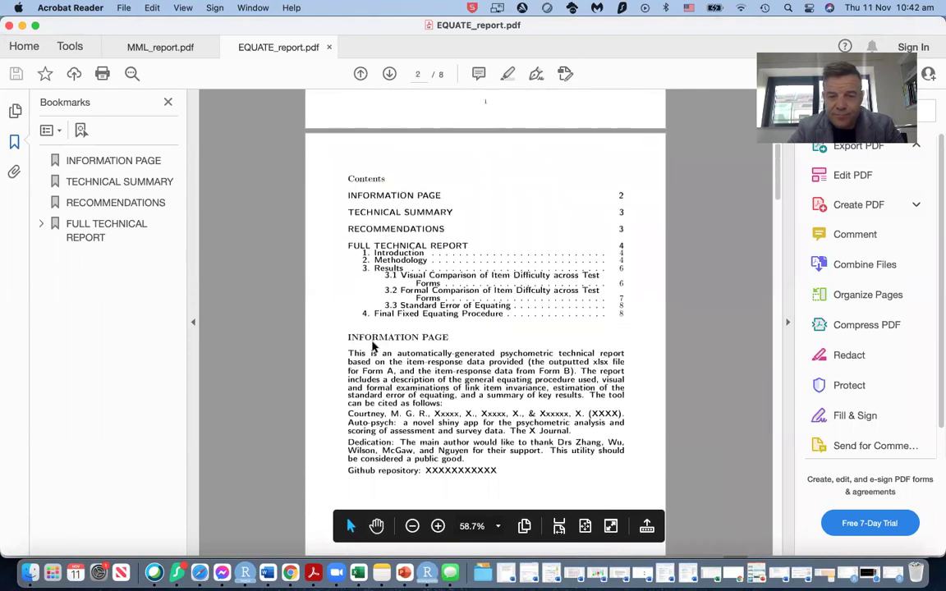
{"action": "scroll", "coordinate": [371, 342], "scroll_direction": "down", "scroll_amount": 10}
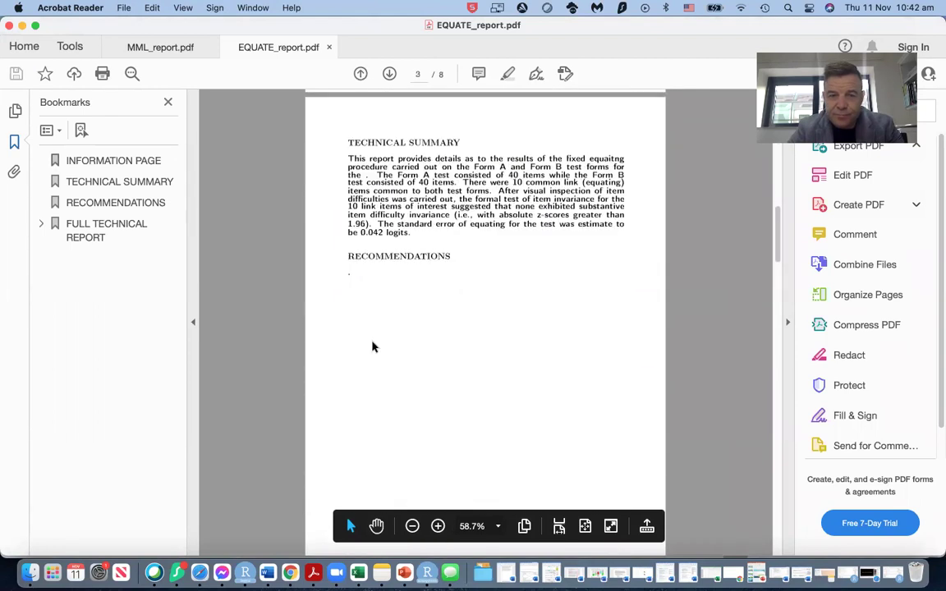
{"action": "scroll", "coordinate": [371, 345], "scroll_direction": "down", "scroll_amount": 8}
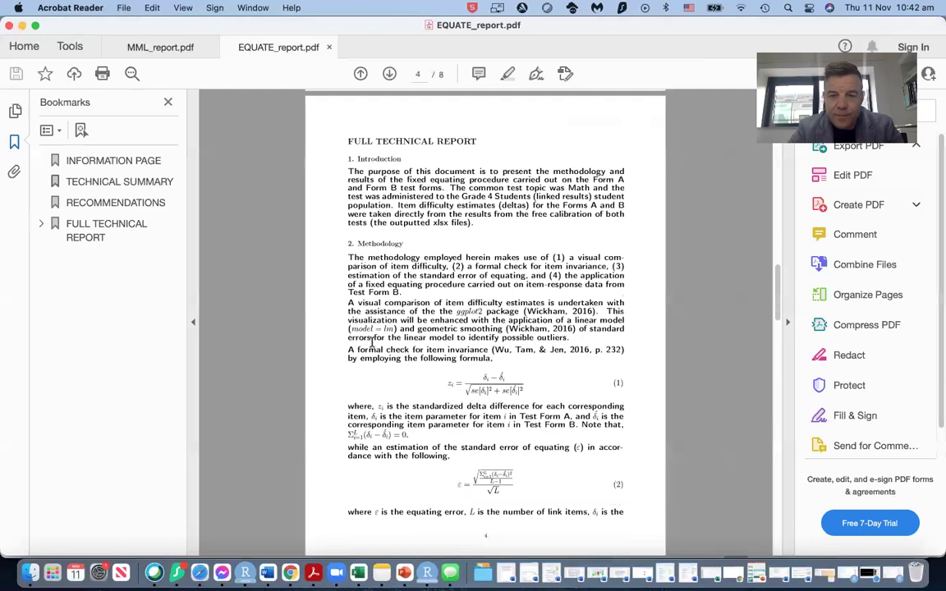
{"action": "scroll", "coordinate": [372, 342], "scroll_direction": "up", "scroll_amount": 3}
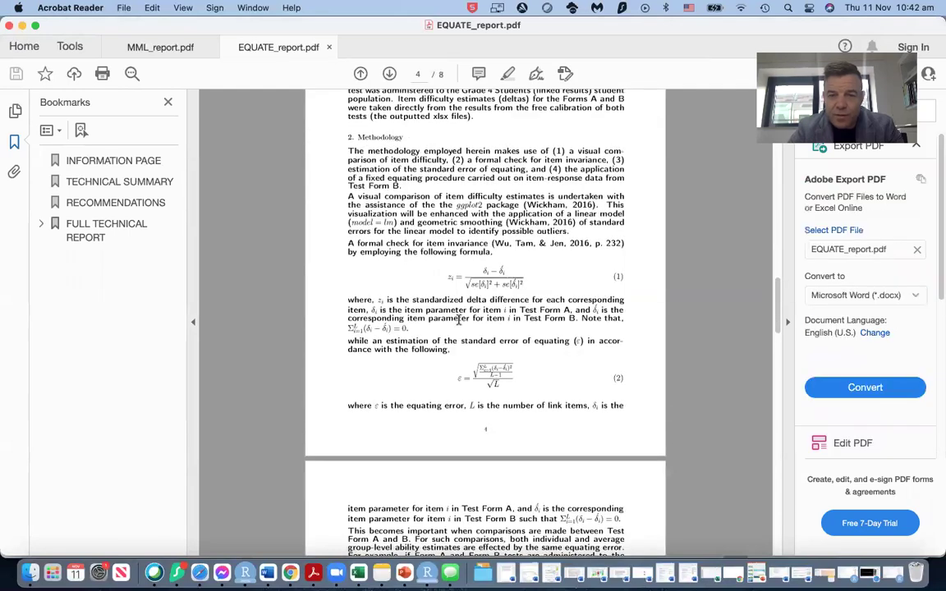
{"action": "scroll", "coordinate": [458, 321], "scroll_direction": "down", "scroll_amount": 12}
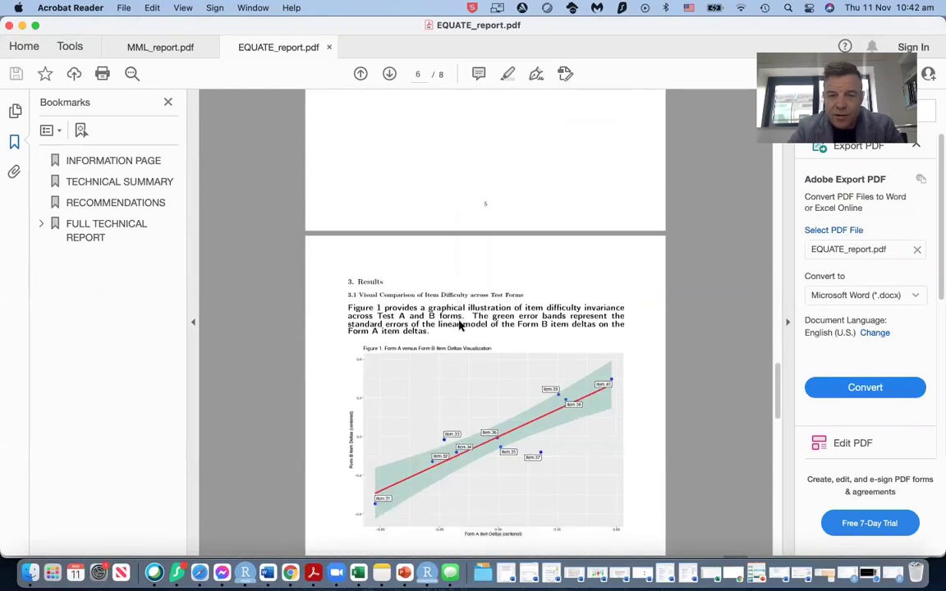
{"action": "scroll", "coordinate": [459, 319], "scroll_direction": "down", "scroll_amount": 3}
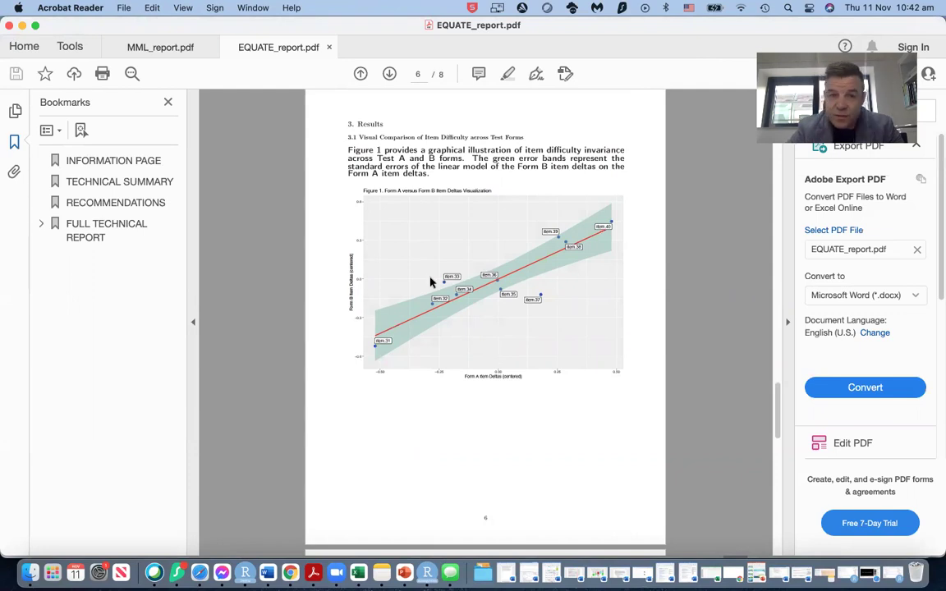
{"action": "scroll", "coordinate": [453, 388], "scroll_direction": "down", "scroll_amount": 10}
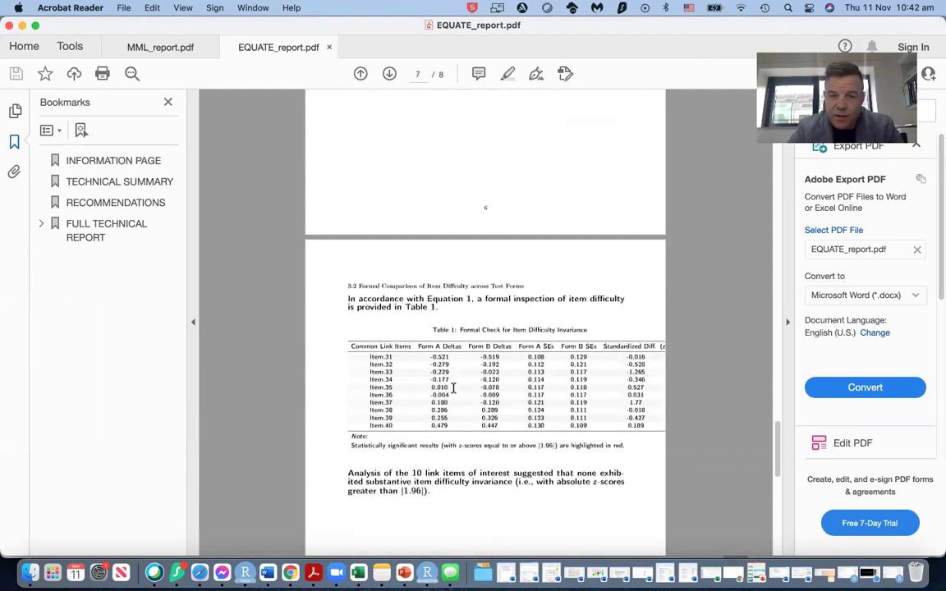
- Review the report's final page, highlighting the equating error statement and examining the Figure 2 density plot, and go back to page 5
{"action": "scroll", "coordinate": [453, 395], "scroll_direction": "down", "scroll_amount": 8}
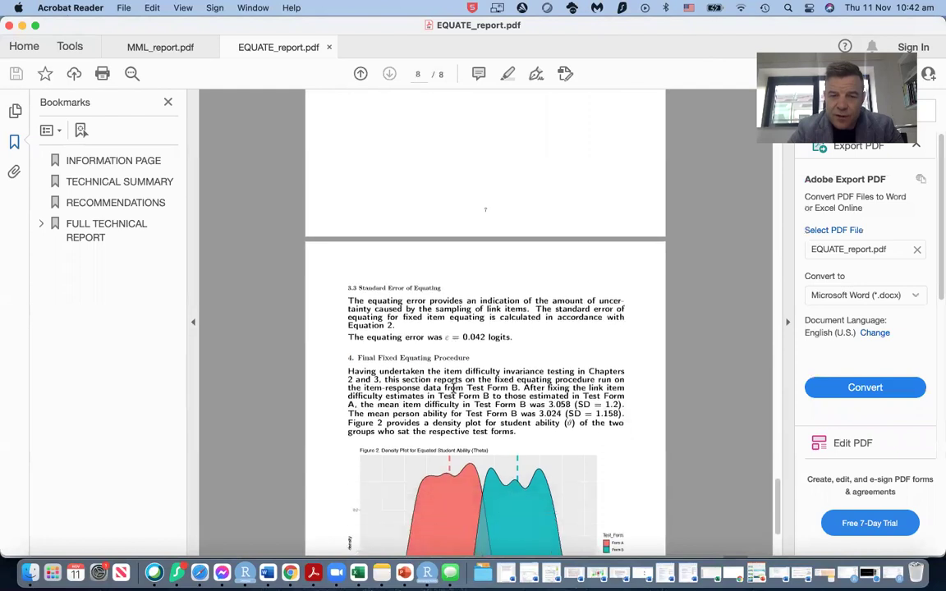
{"action": "left_click_drag", "start_coordinate": [348, 287], "coordinate": [441, 296]}
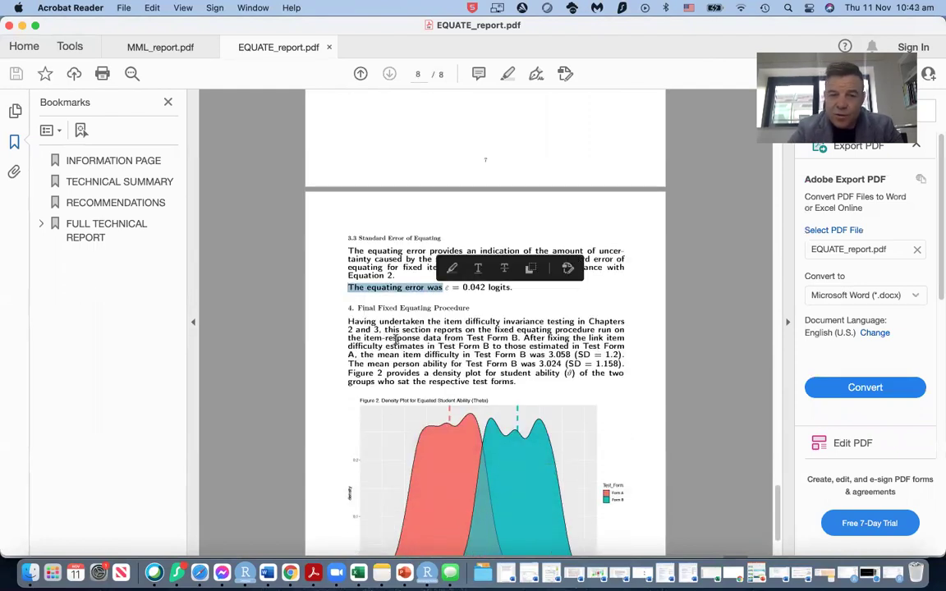
{"action": "scroll", "coordinate": [396, 339], "scroll_direction": "down", "scroll_amount": 4}
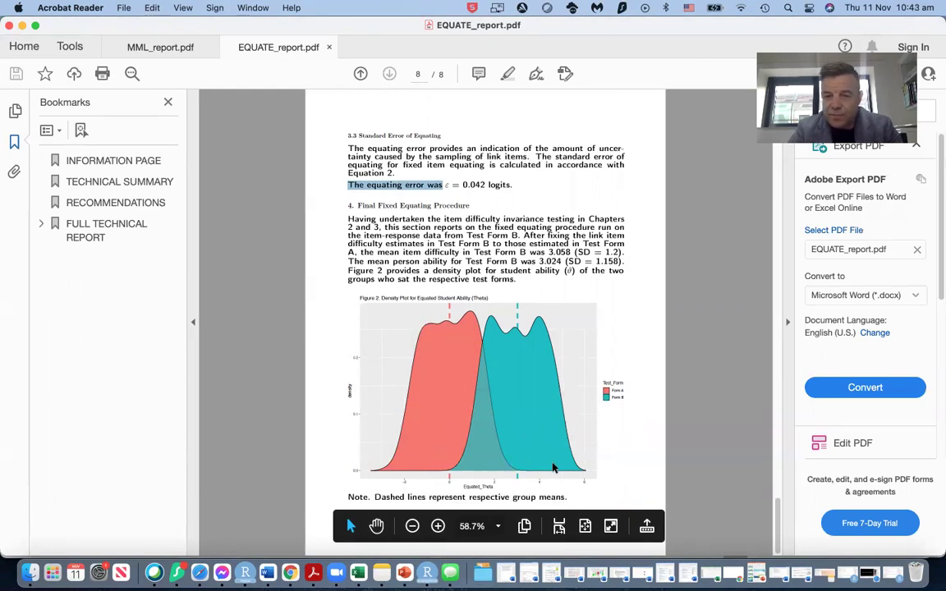
{"action": "scroll", "coordinate": [552, 467], "scroll_direction": "up", "scroll_amount": 10}
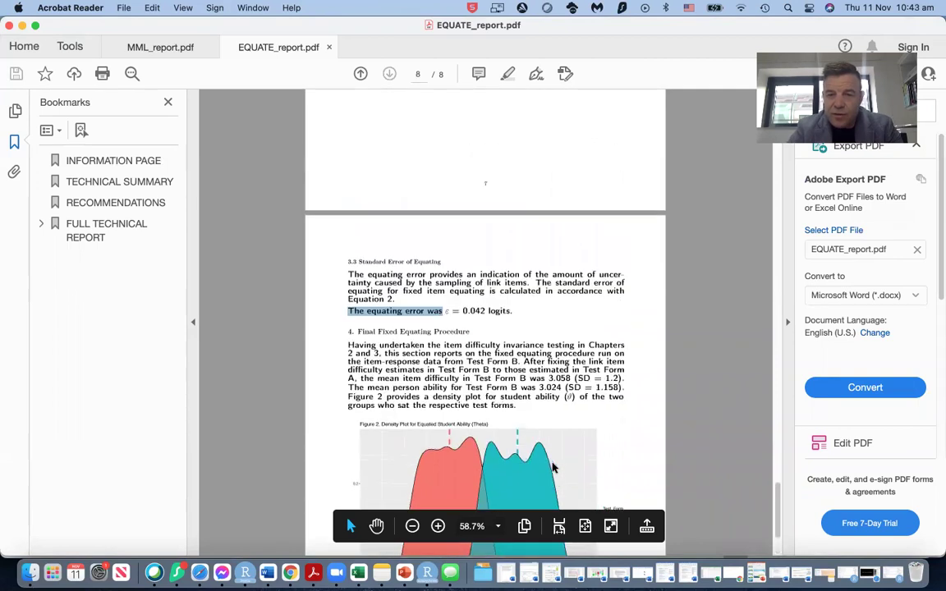
{"action": "scroll", "coordinate": [552, 468], "scroll_direction": "up", "scroll_amount": 10}
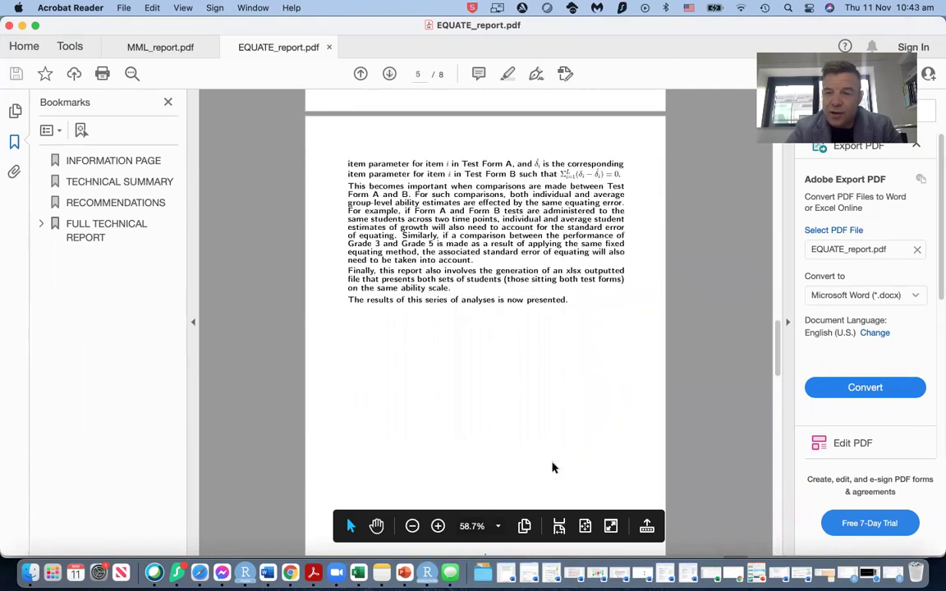
- Switch to the autopsych site in Safari, go to its Home page, and highlight the journals.plos.org article link under Use of autopsych App
{"action": "key", "text": "ctrl+Up"}
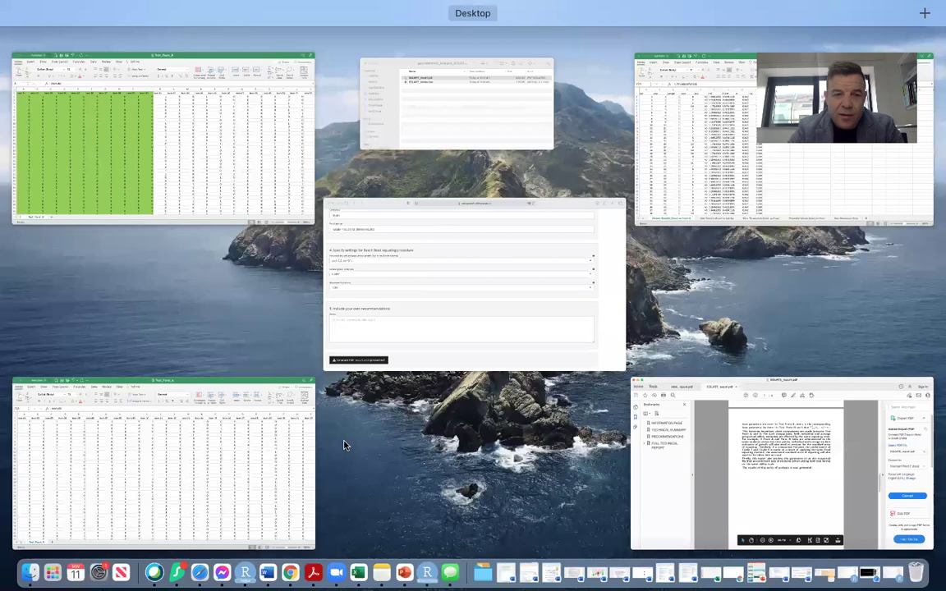
{"action": "left_click", "coordinate": [403, 318]}
{"action": "scroll", "coordinate": [149, 186], "scroll_direction": "up", "scroll_amount": 15}
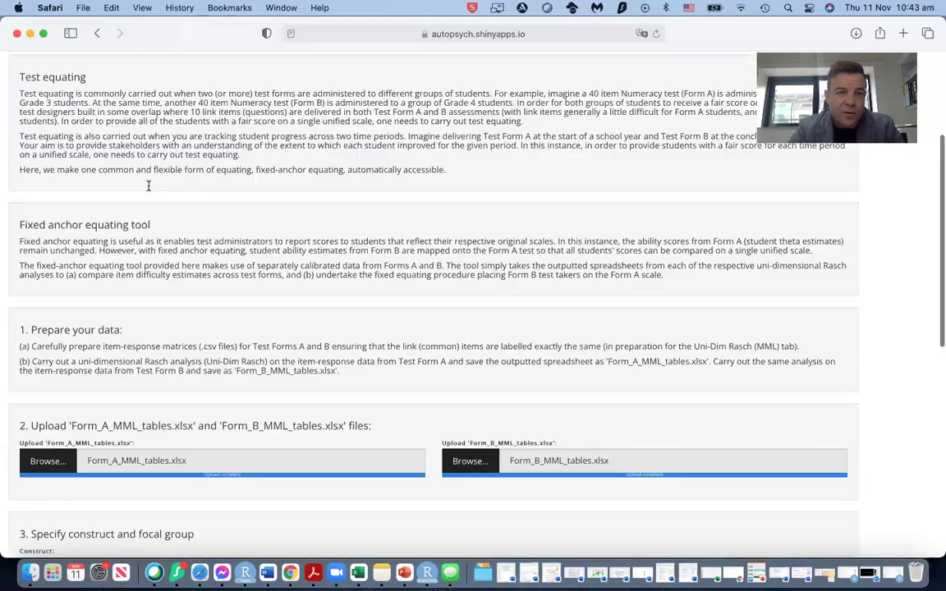
{"action": "scroll", "coordinate": [148, 186], "scroll_direction": "down", "scroll_amount": 1}
{"action": "left_click", "coordinate": [29, 63]}
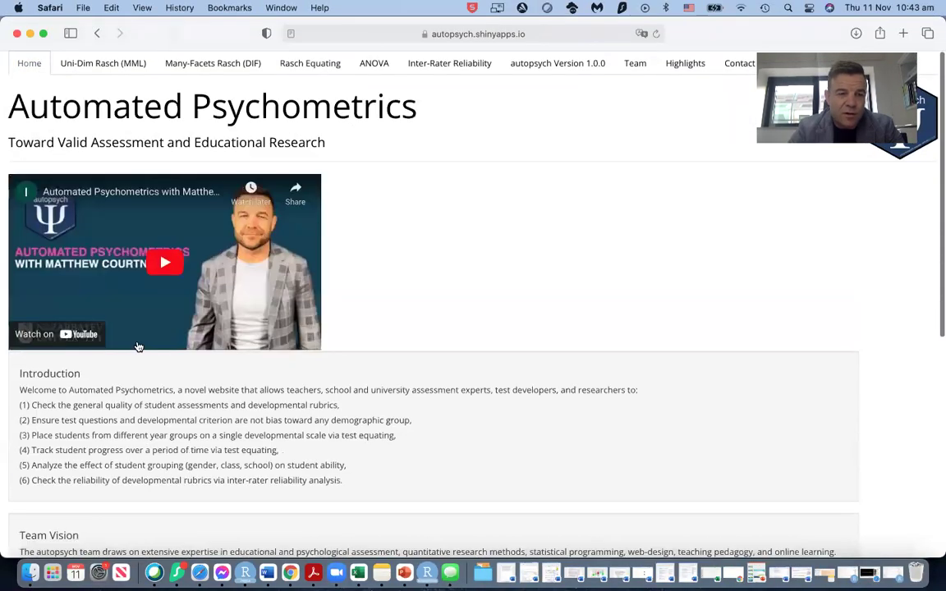
{"action": "scroll", "coordinate": [138, 347], "scroll_direction": "down", "scroll_amount": 10}
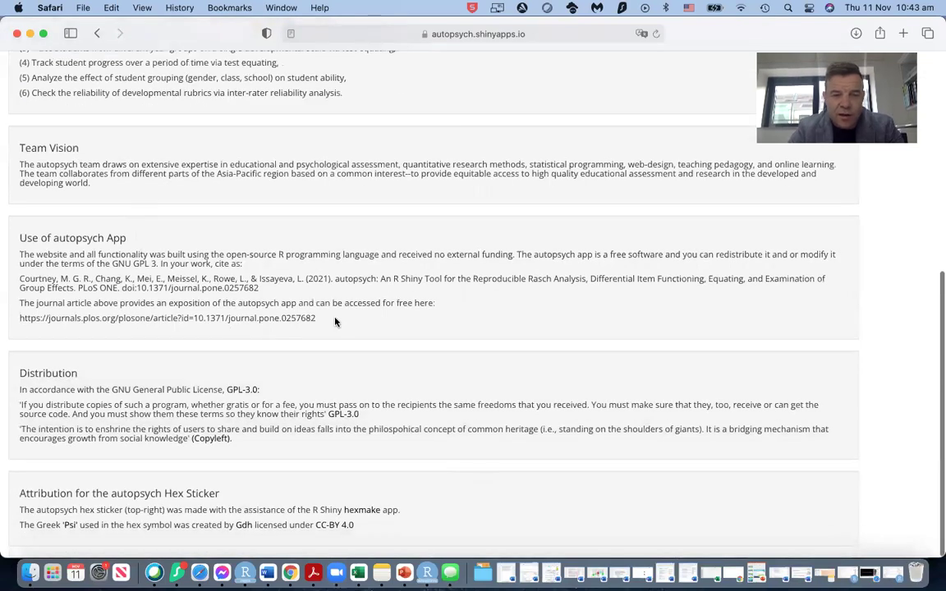
{"action": "left_click_drag", "start_coordinate": [335, 322], "coordinate": [16, 318]}
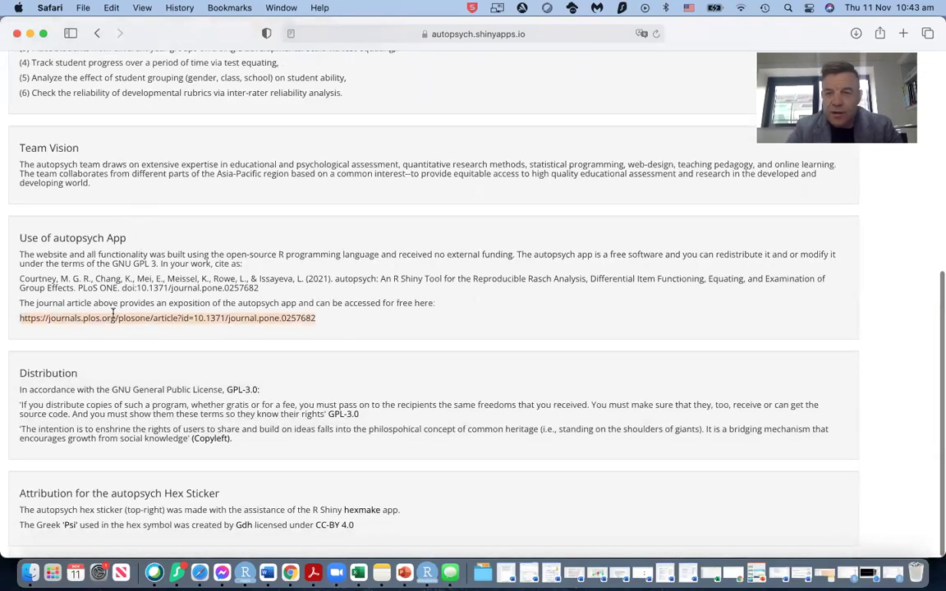